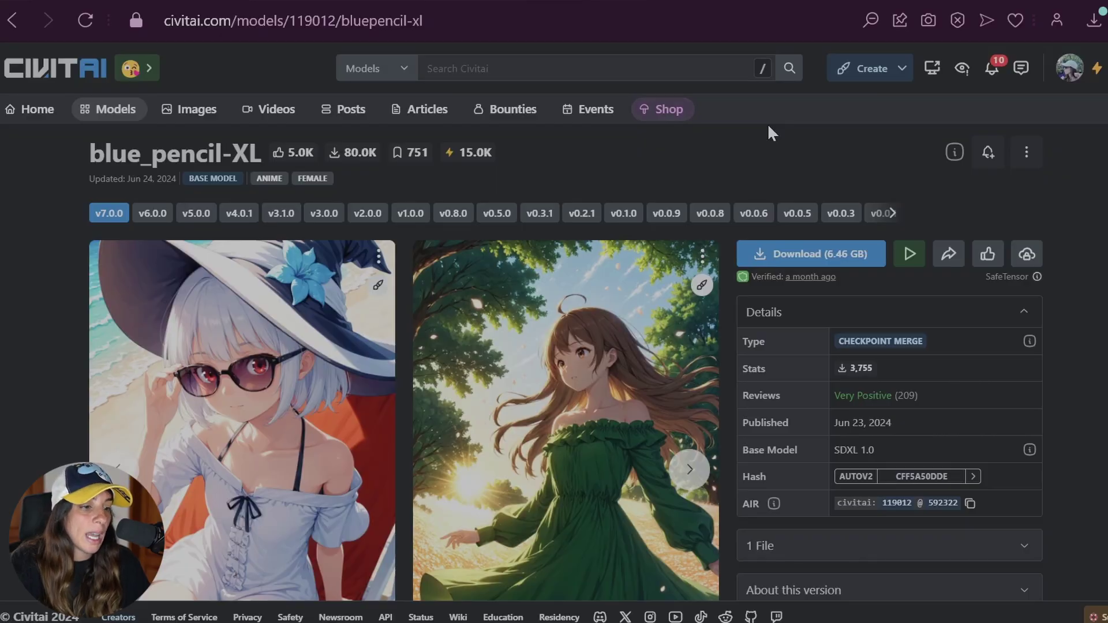
# - On Civitai, copy the generation data of the white-haired beach-chair example image
pyautogui.scroll(-3, 553, 347)
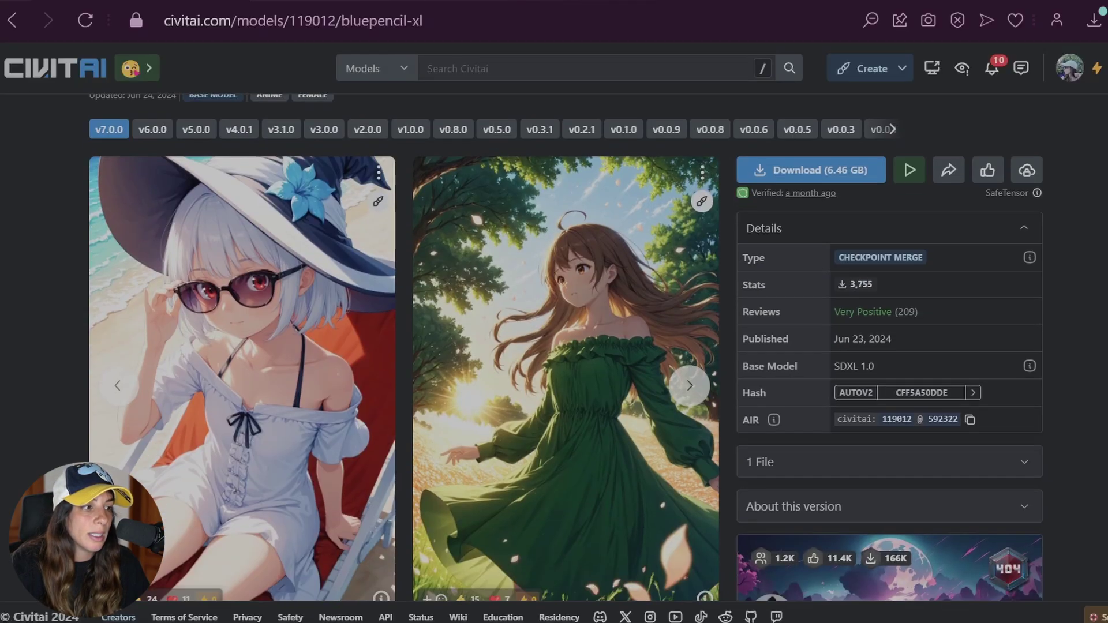
pyautogui.scroll(1, 856, 230)
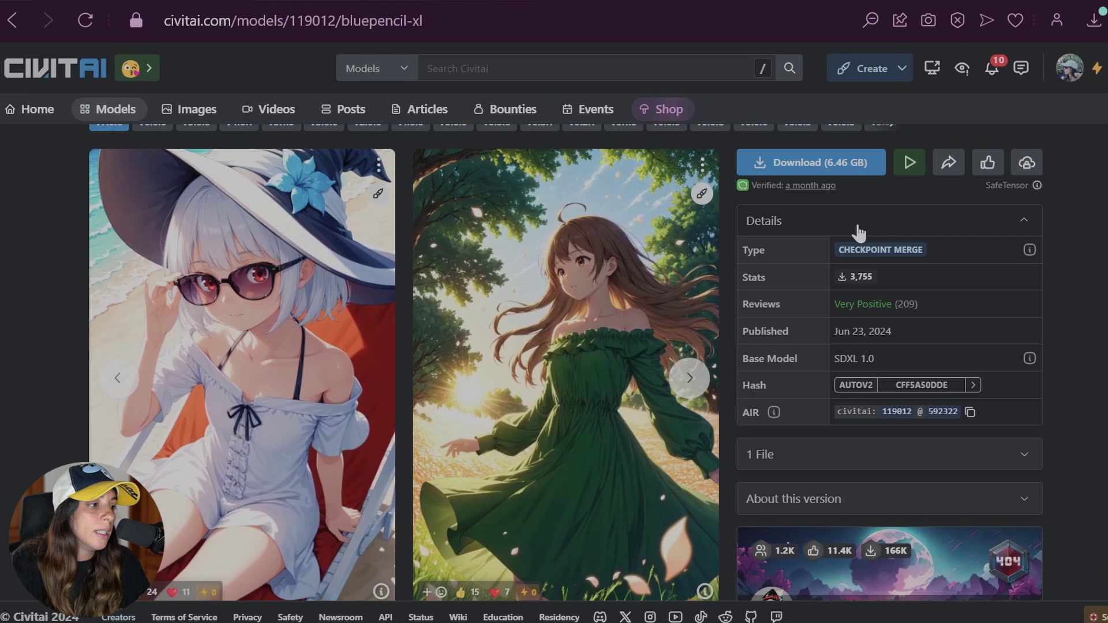
pyautogui.click(379, 593)
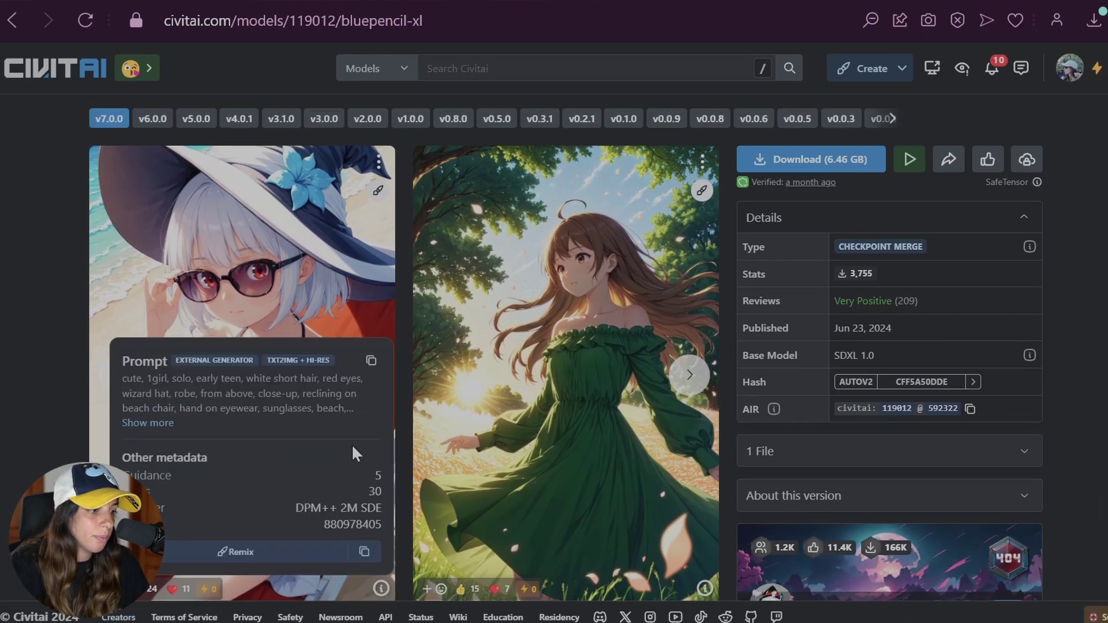
pyautogui.click(364, 552)
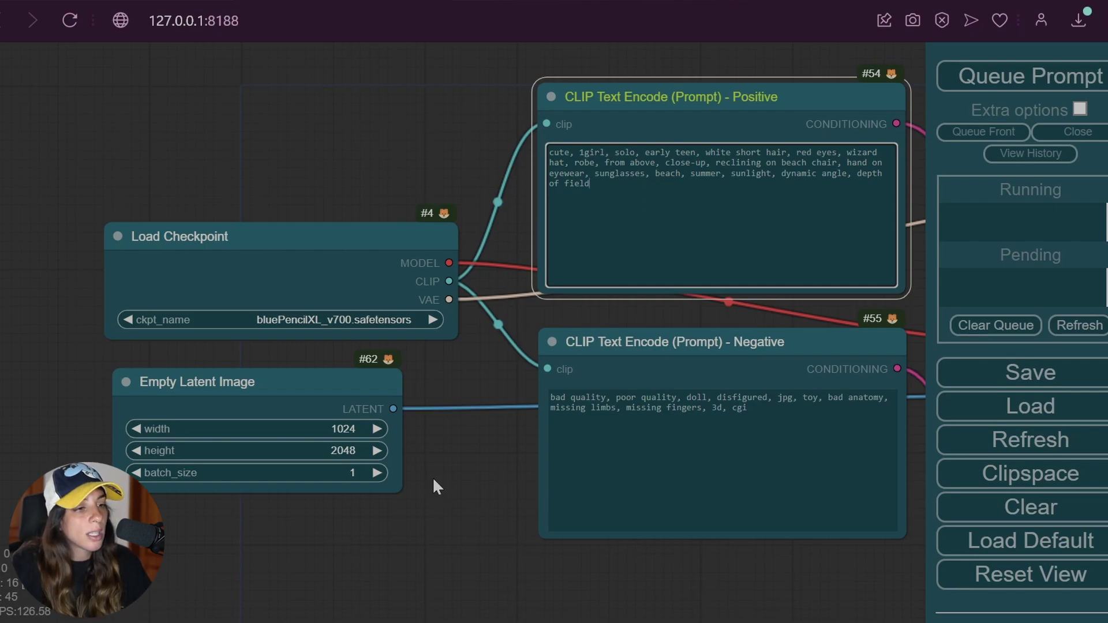
# - Look over the reference photo and latent settings, then begin editing the CLIP Text Encode Positive prompt
pyautogui.moveTo(433, 479); pyautogui.dragTo(490, 170)
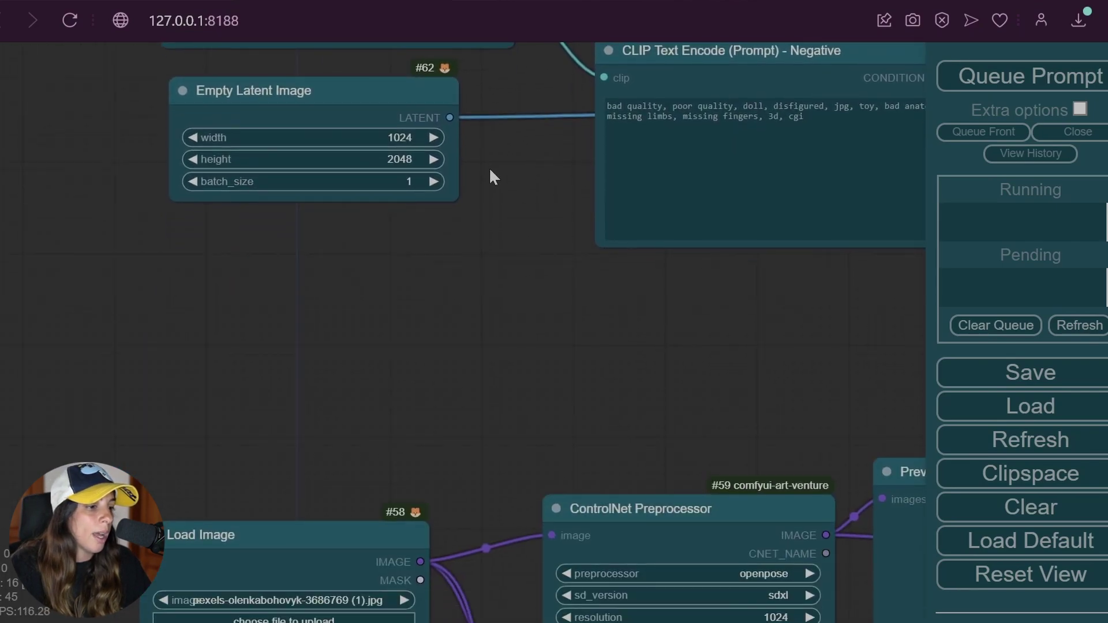
pyautogui.moveTo(458, 375); pyautogui.dragTo(646, 74)
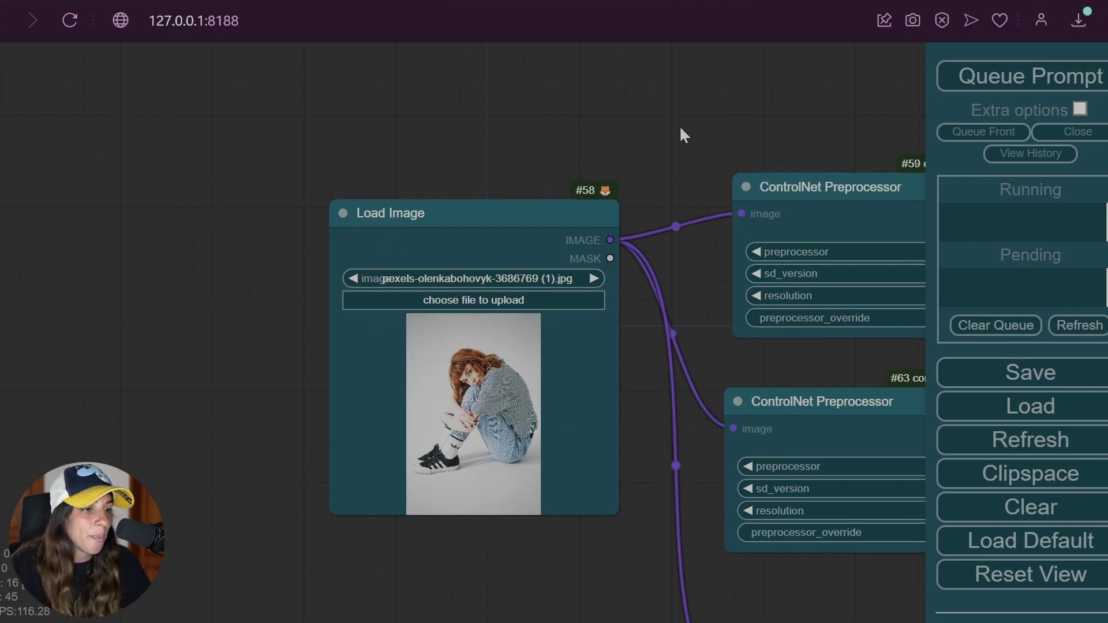
pyautogui.moveTo(682, 134); pyautogui.dragTo(671, 480)
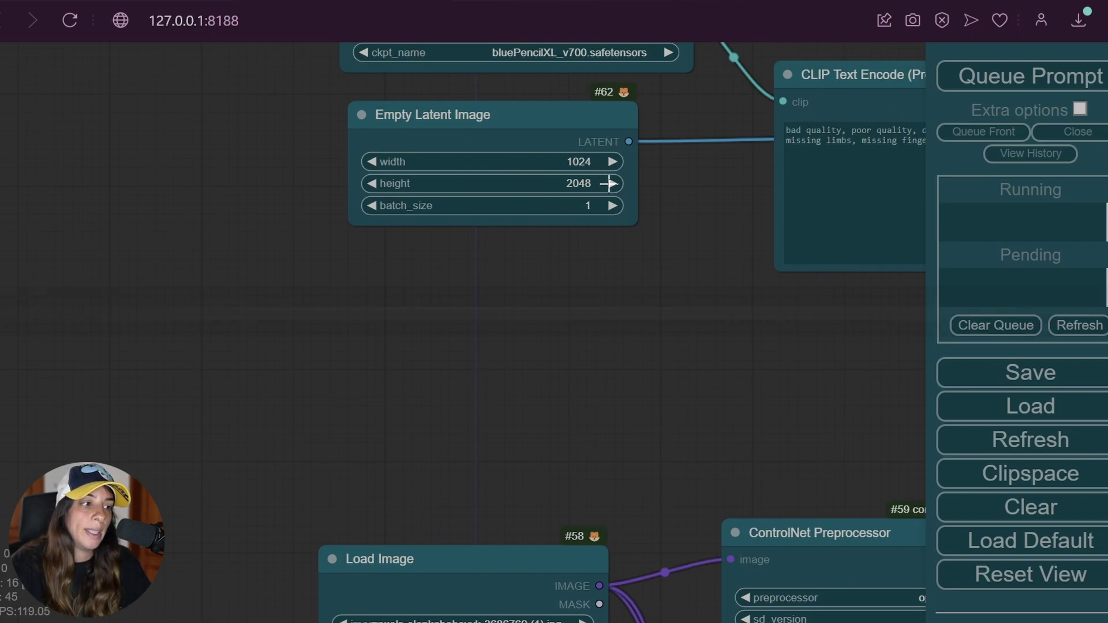
pyautogui.moveTo(526, 389); pyautogui.dragTo(583, 134)
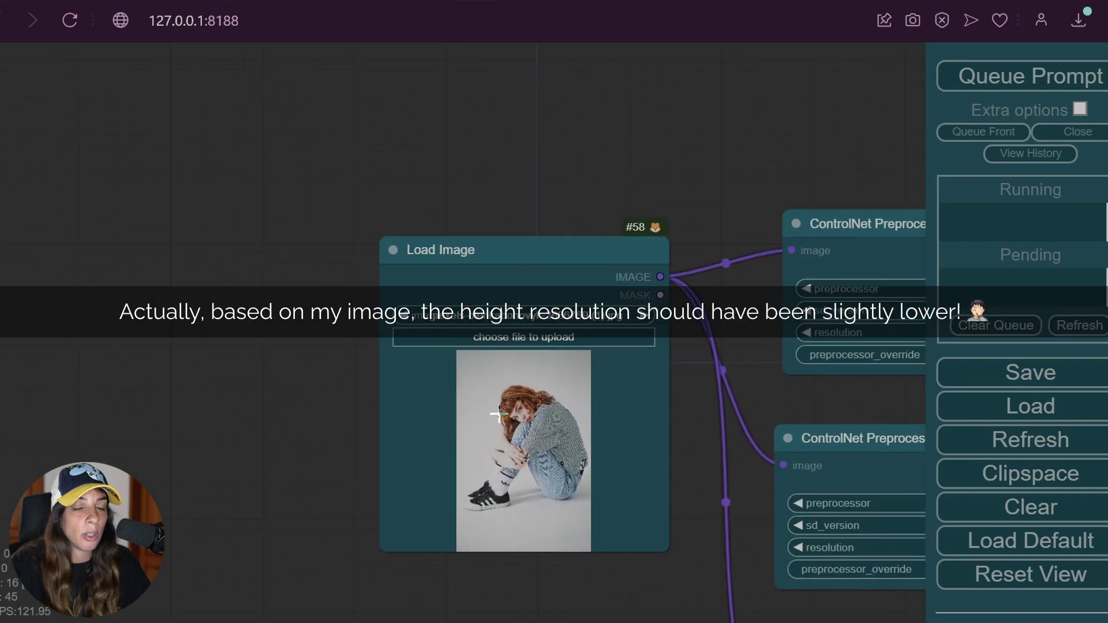
pyautogui.moveTo(748, 141); pyautogui.dragTo(411, 490)
pyautogui.moveTo(452, 192); pyautogui.dragTo(309, 448)
pyautogui.click(475, 252)
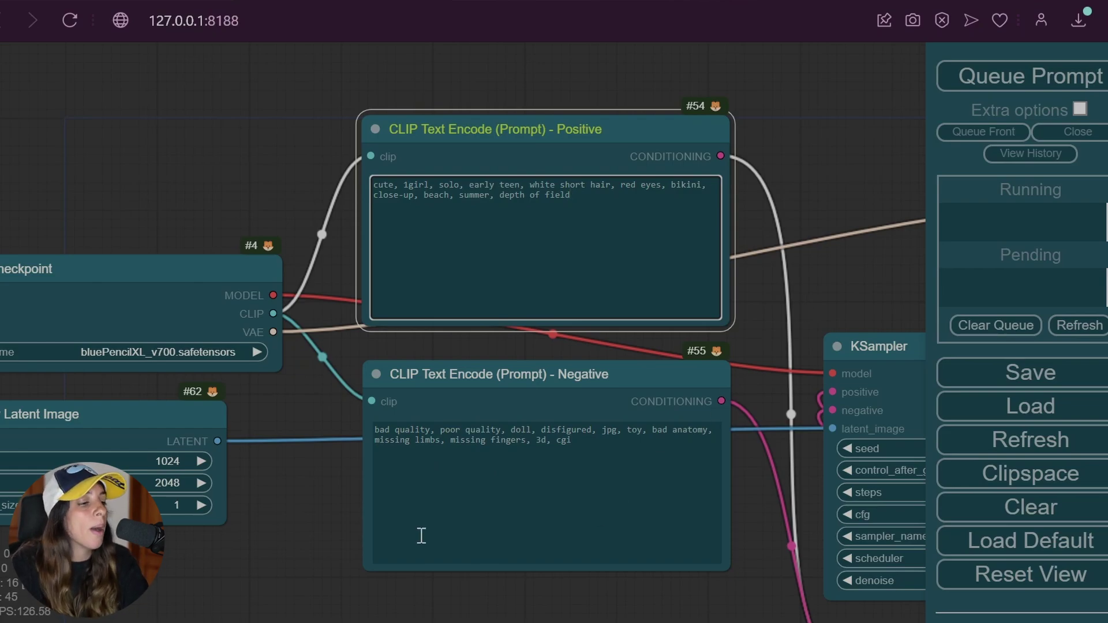
pyautogui.moveTo(323, 561); pyautogui.dragTo(561, 123)
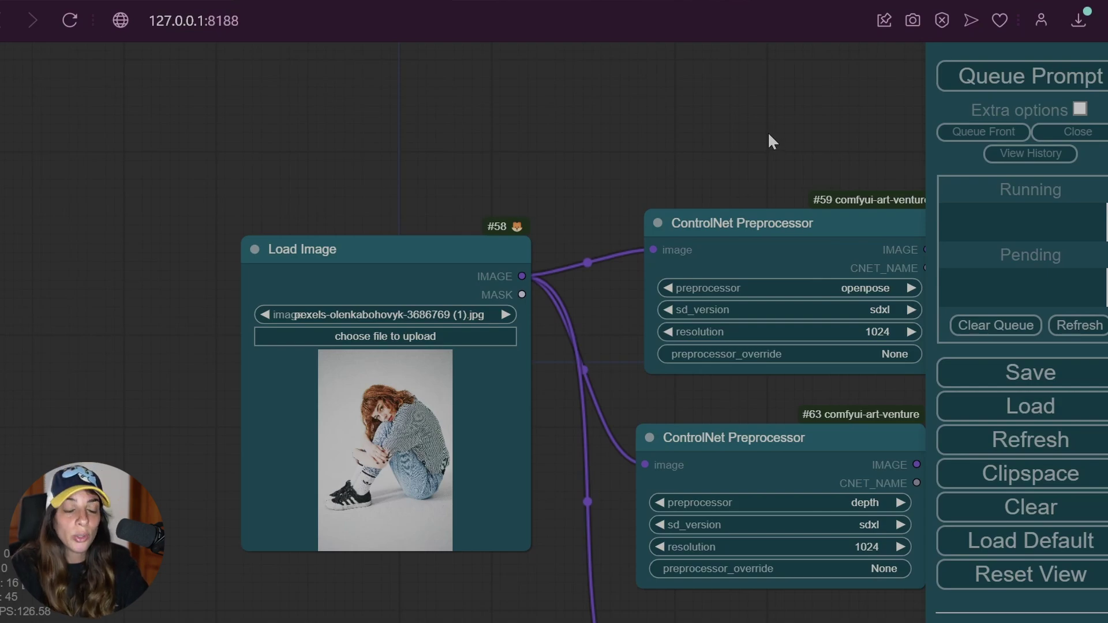
pyautogui.moveTo(768, 131); pyautogui.dragTo(375, 60)
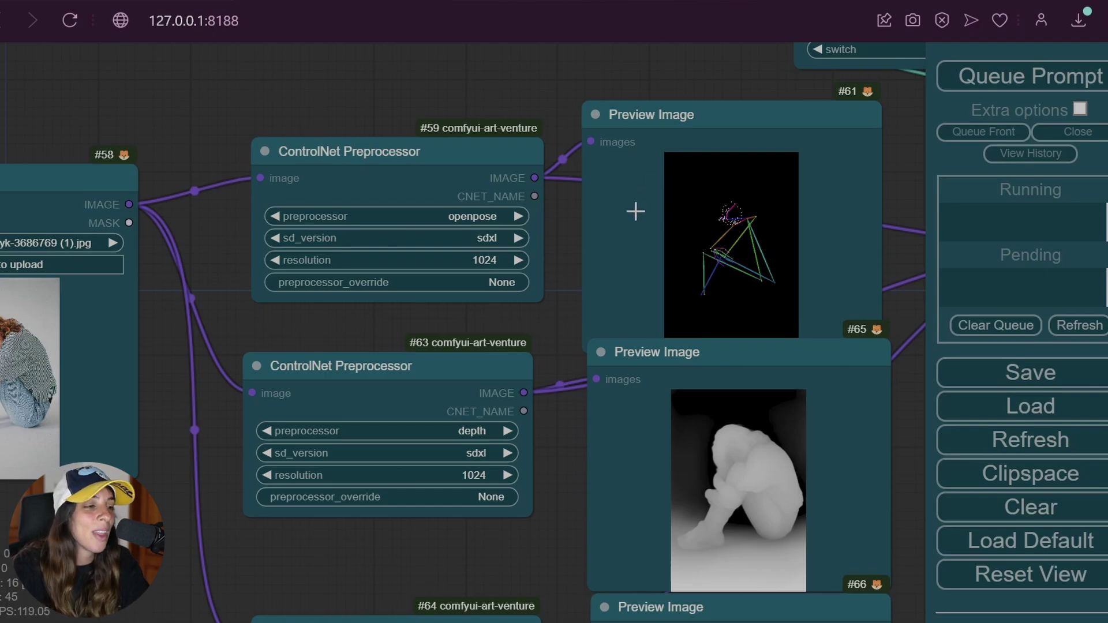
pyautogui.scroll(-5, 683, 391)
pyautogui.moveTo(630, 372); pyautogui.dragTo(670, 419)
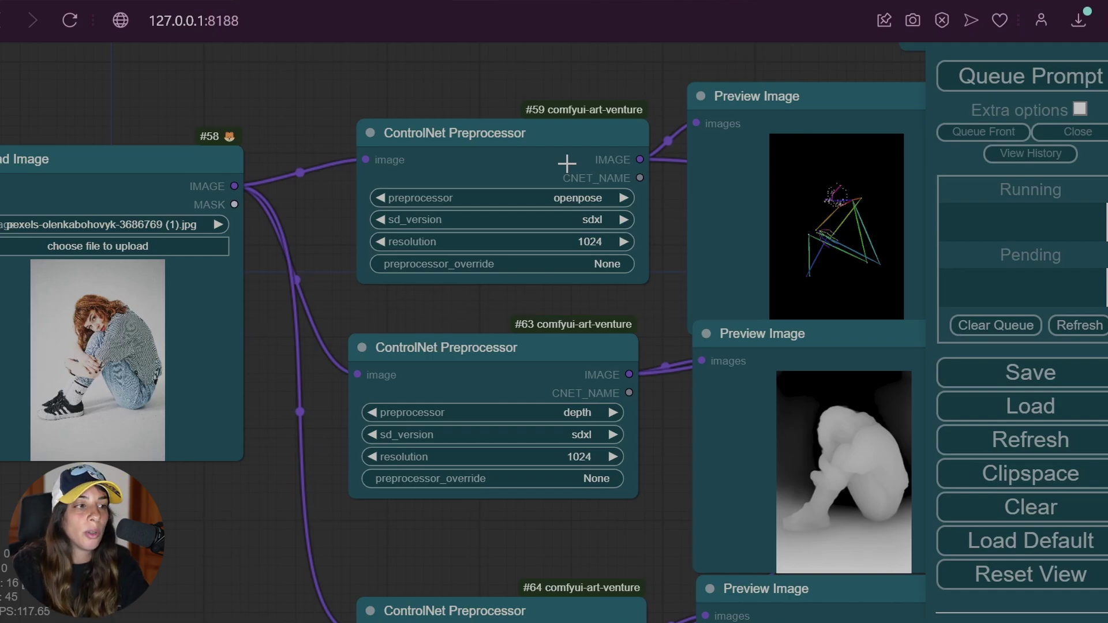
pyautogui.moveTo(671, 329); pyautogui.dragTo(508, 293)
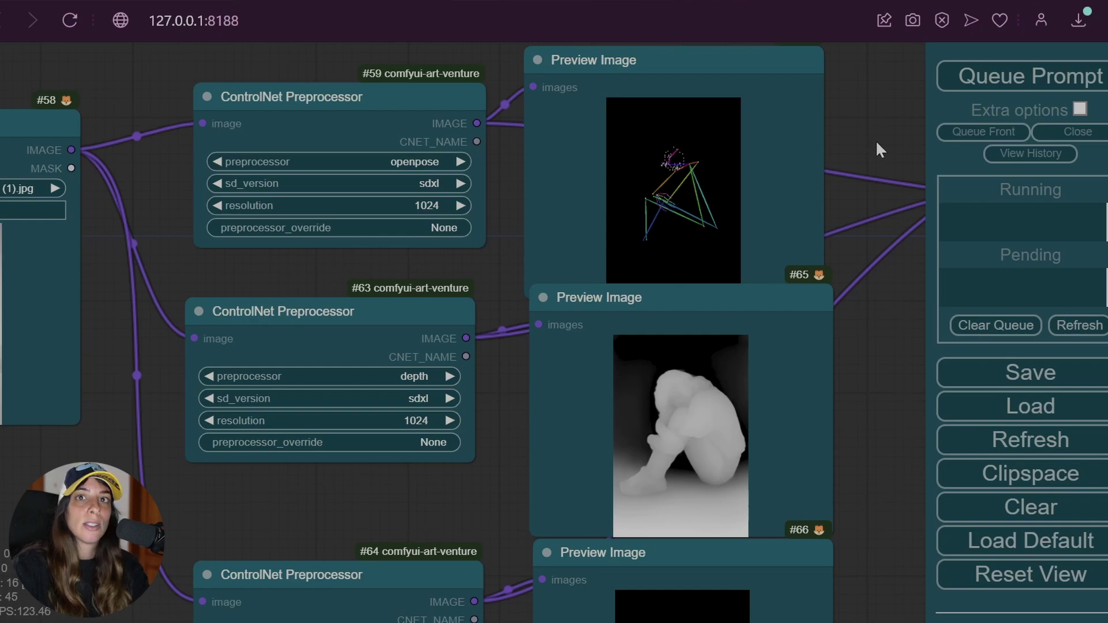
pyautogui.moveTo(876, 144); pyautogui.dragTo(420, 144)
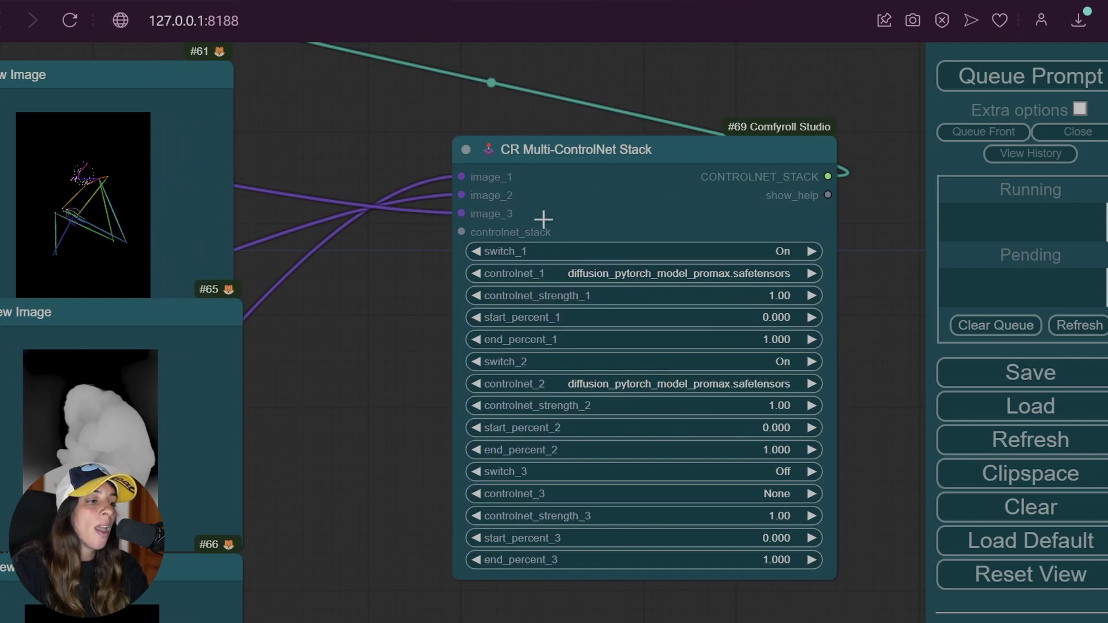
pyautogui.click(586, 252)
pyautogui.click(553, 251)
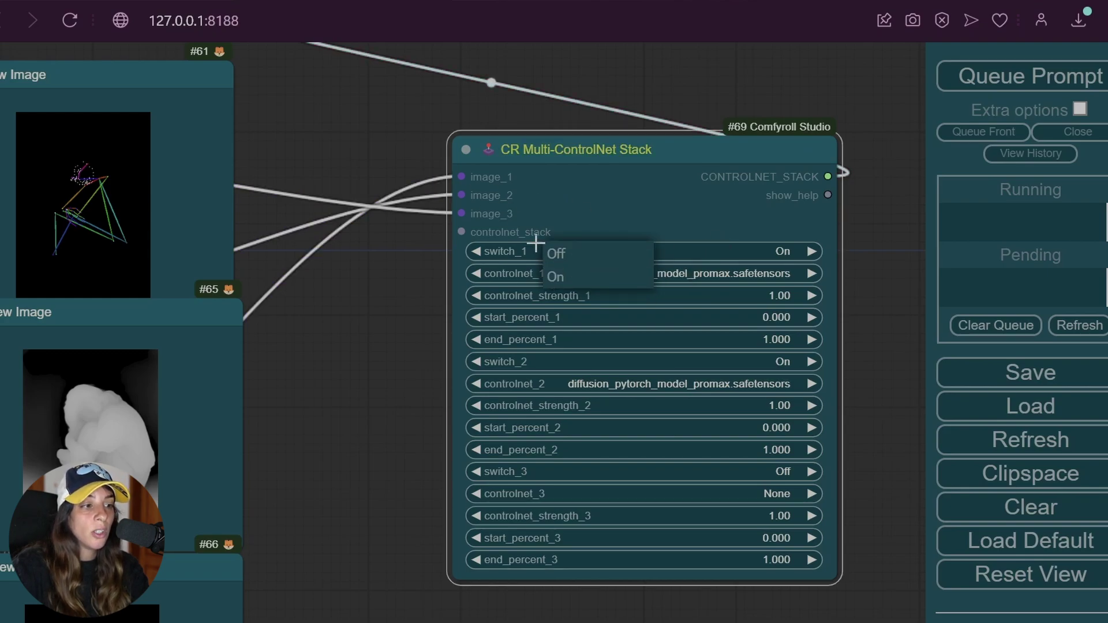
pyautogui.click(839, 109)
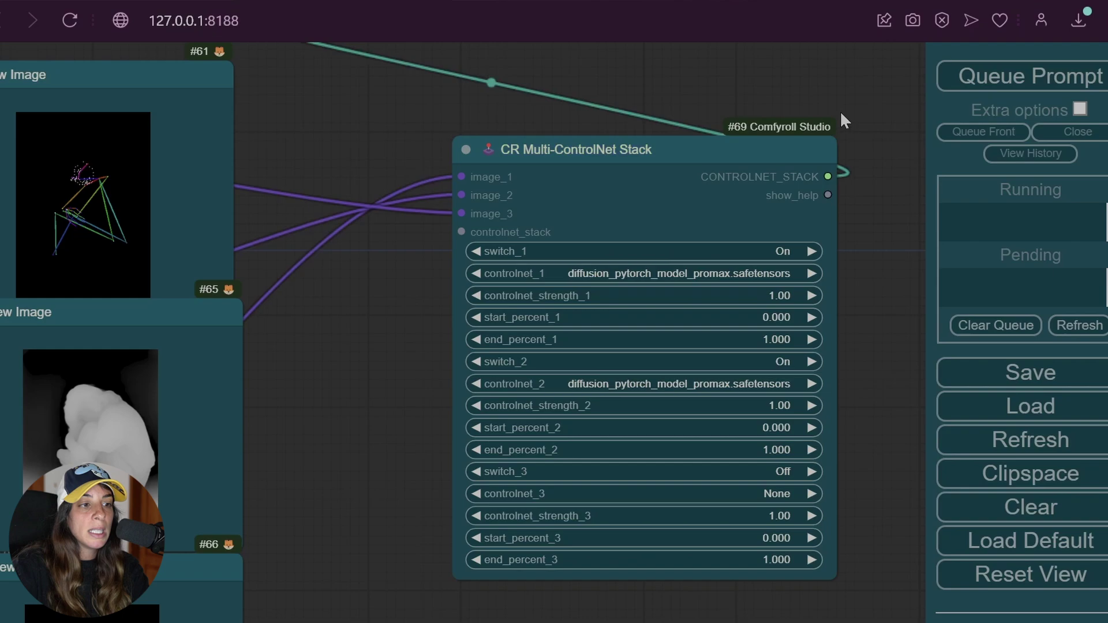
pyautogui.hscroll(-5, 400, 185)
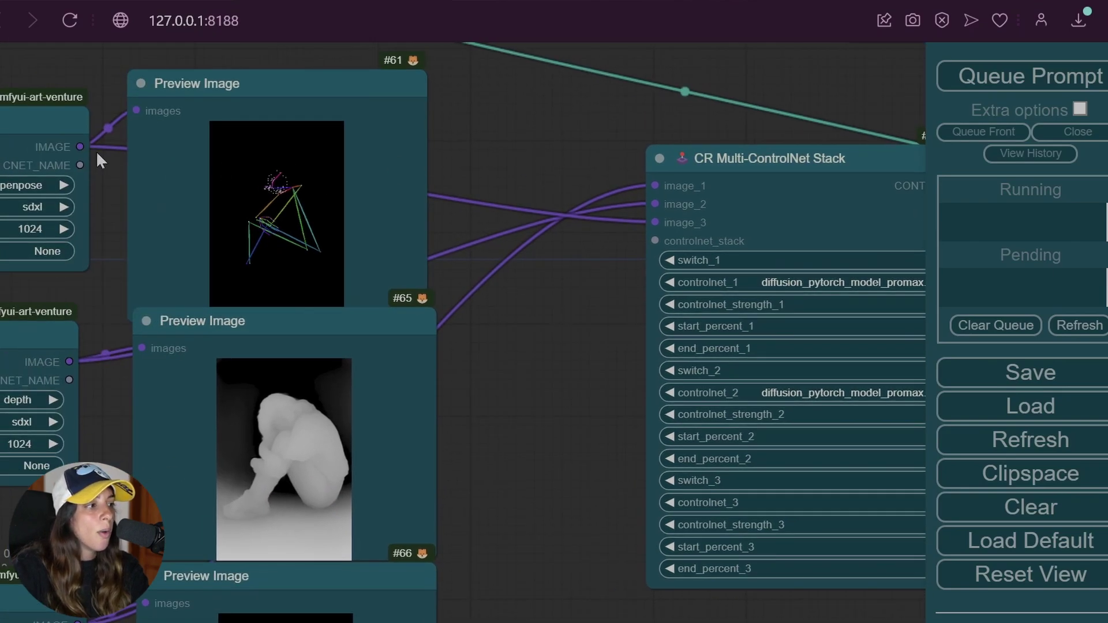
pyautogui.moveTo(95, 150); pyautogui.dragTo(375, 110)
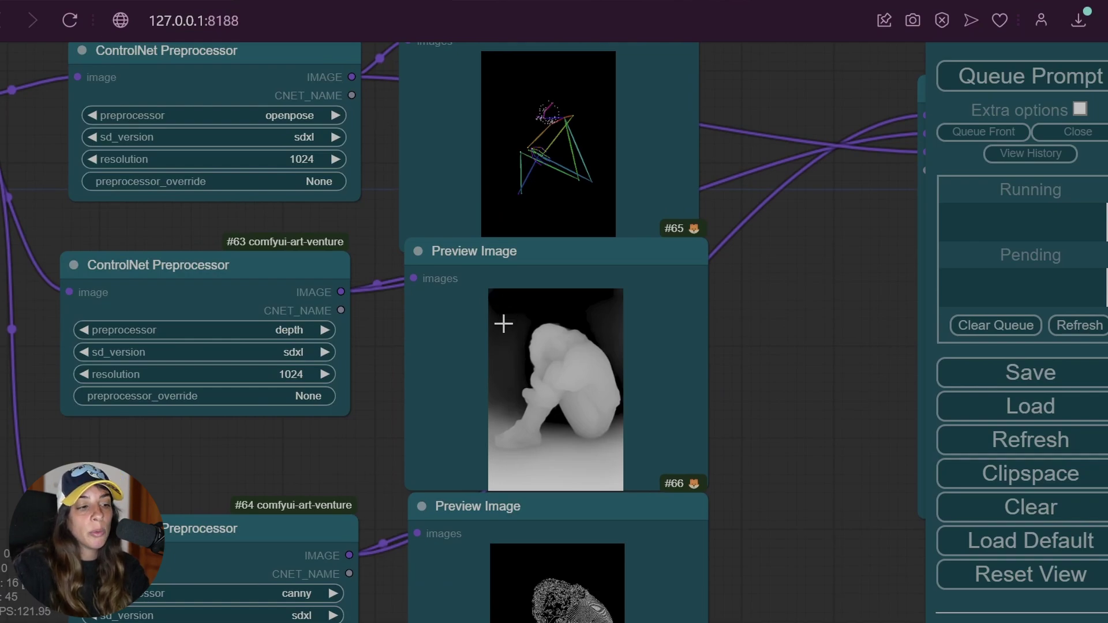
pyautogui.scroll(-4, 744, 398)
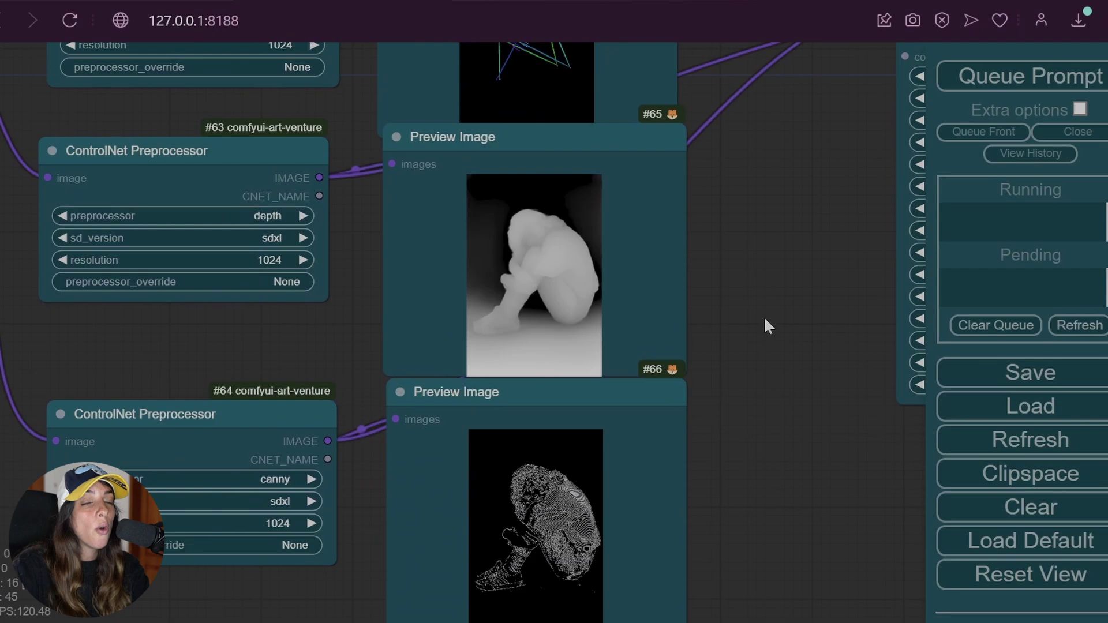
pyautogui.moveTo(844, 294); pyautogui.dragTo(381, 456)
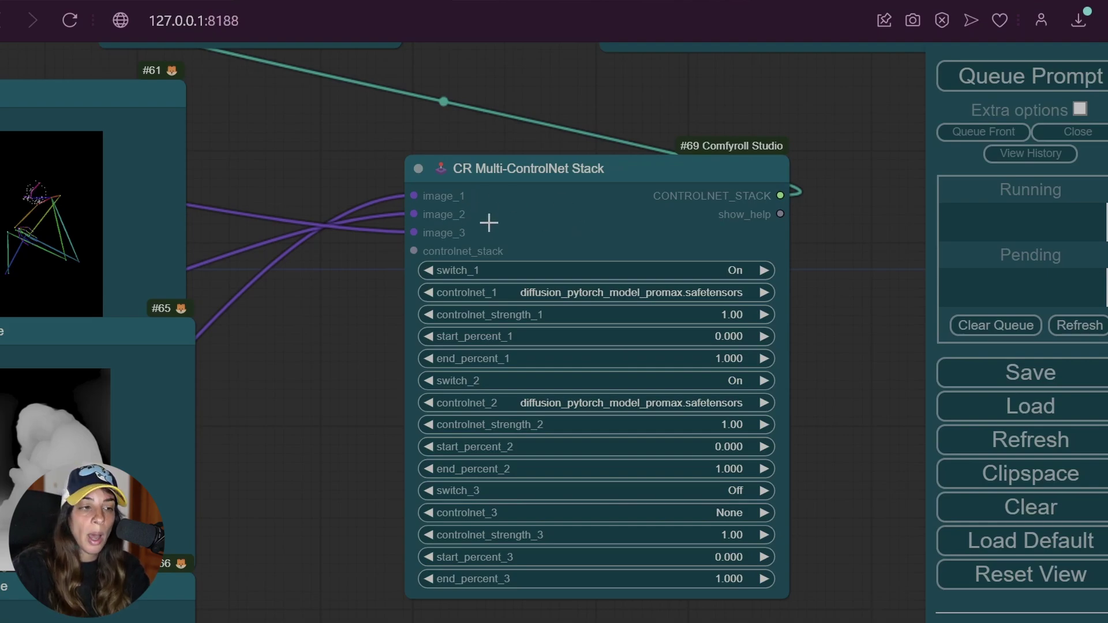
pyautogui.click(603, 271)
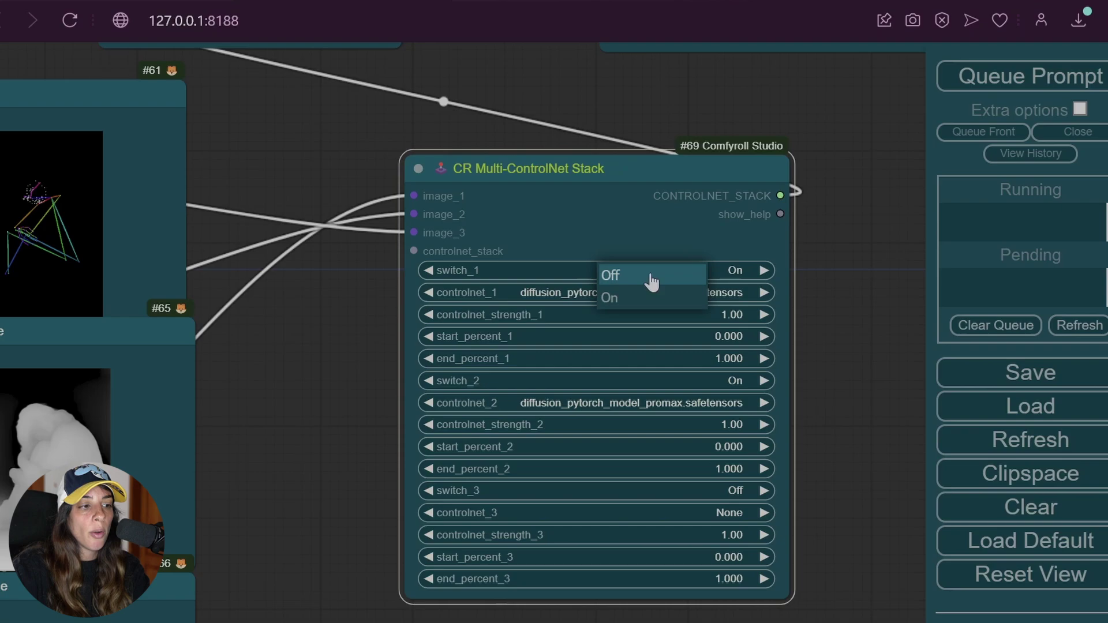
pyautogui.click(519, 270)
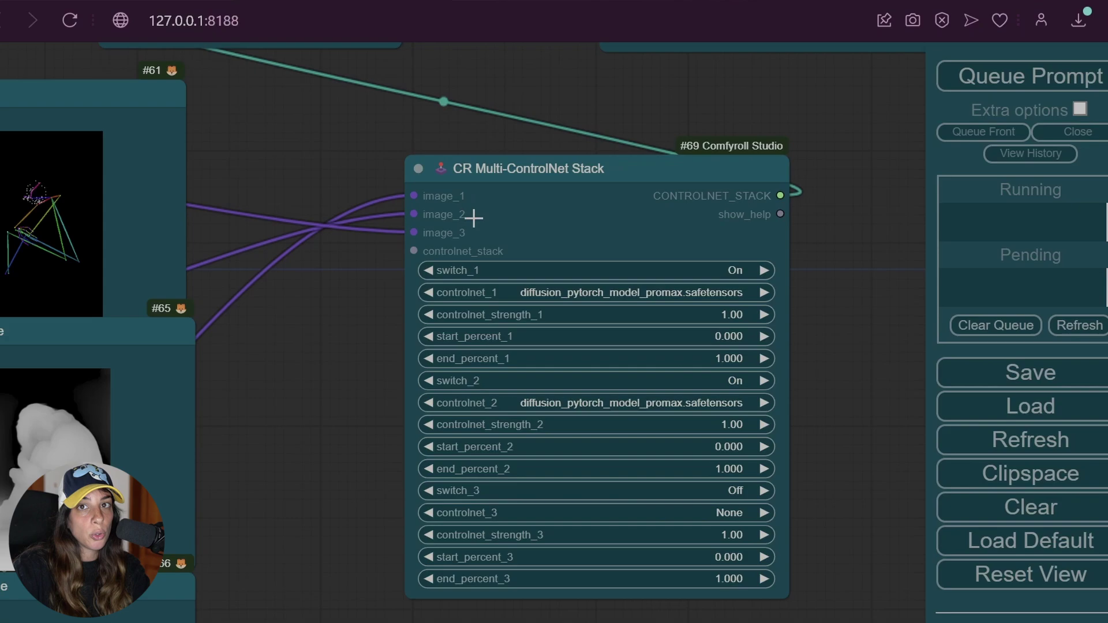
pyautogui.moveTo(393, 315); pyautogui.dragTo(412, 288)
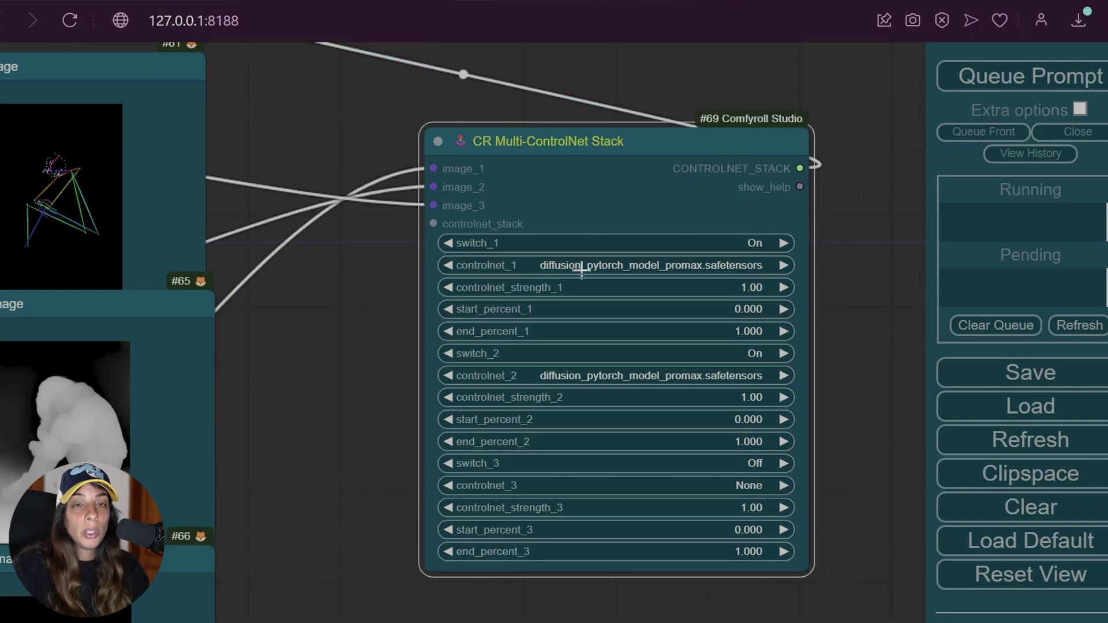
pyautogui.moveTo(348, 361)
pyautogui.mouseDown()
pyautogui.moveTo(757, 309)
pyautogui.moveTo(729, 333)
pyautogui.moveTo(585, 247)
pyautogui.moveTo(387, 275)
pyautogui.moveTo(349, 333)
pyautogui.moveTo(363, 354)
pyautogui.mouseUp()
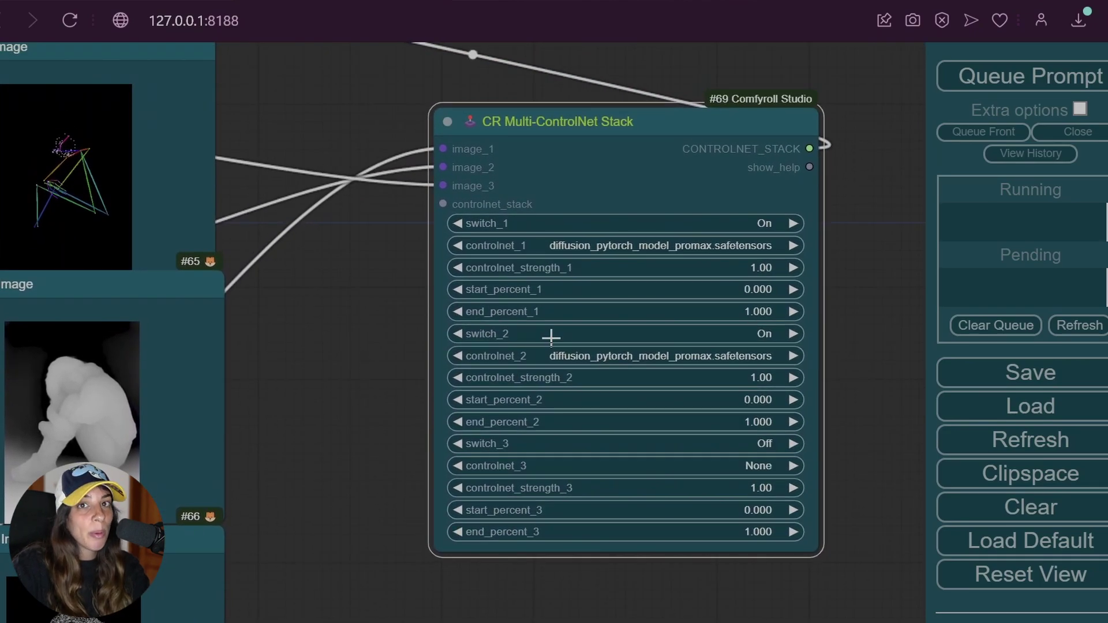
# - Set controlnet_3 to diffusion_pytorch_model_promax.safetensors, then check the canny preprocessor and its preview
pyautogui.click(526, 466)
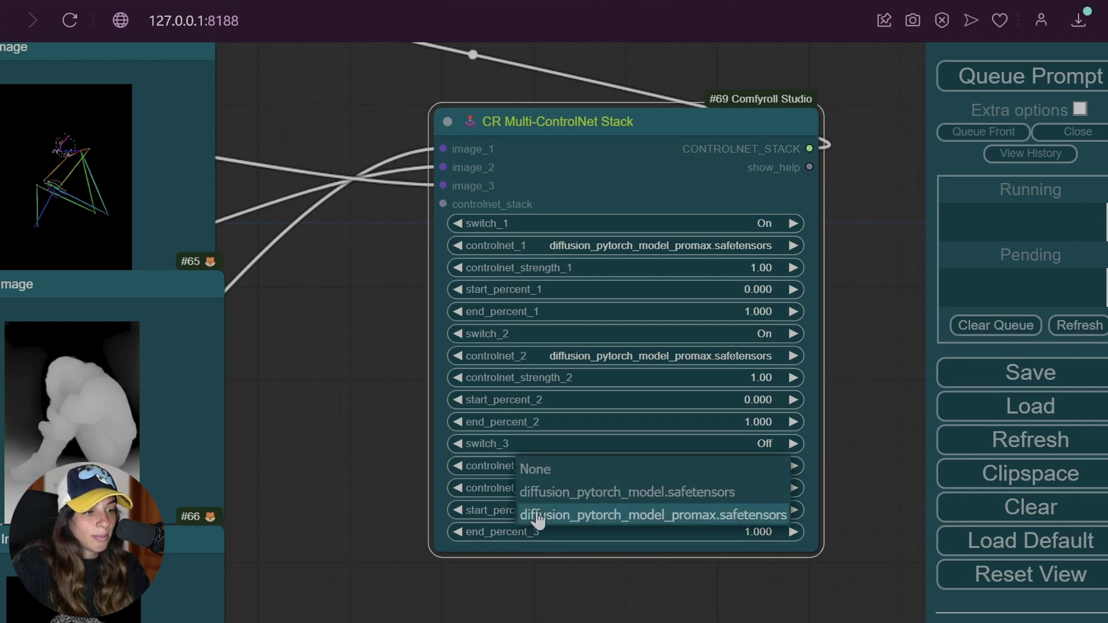
pyautogui.click(536, 511)
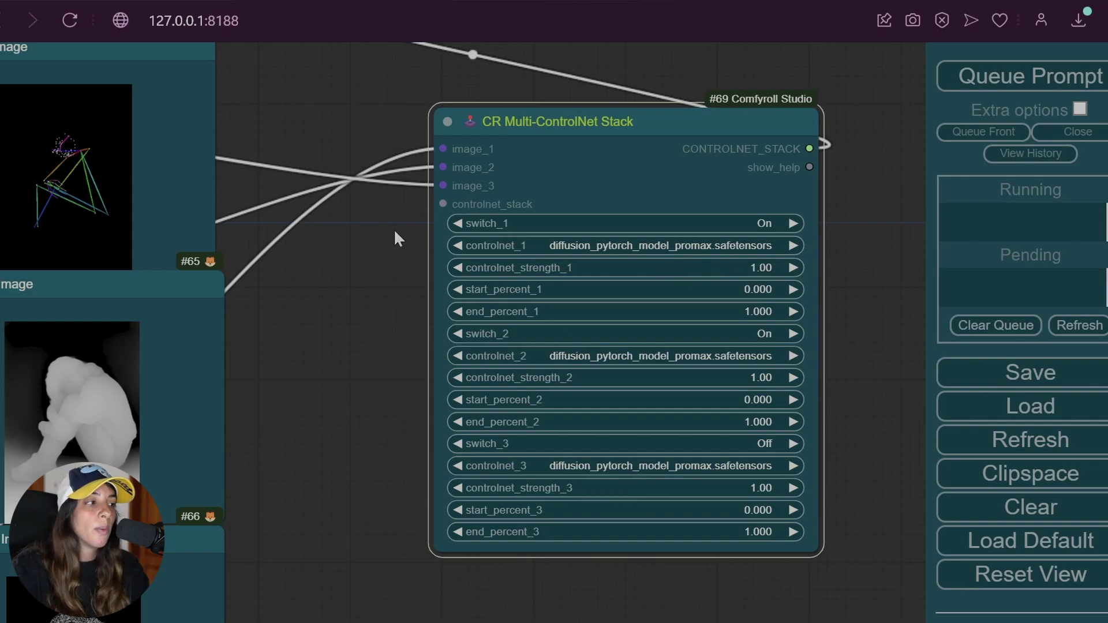
pyautogui.moveTo(394, 229); pyautogui.dragTo(677, 368)
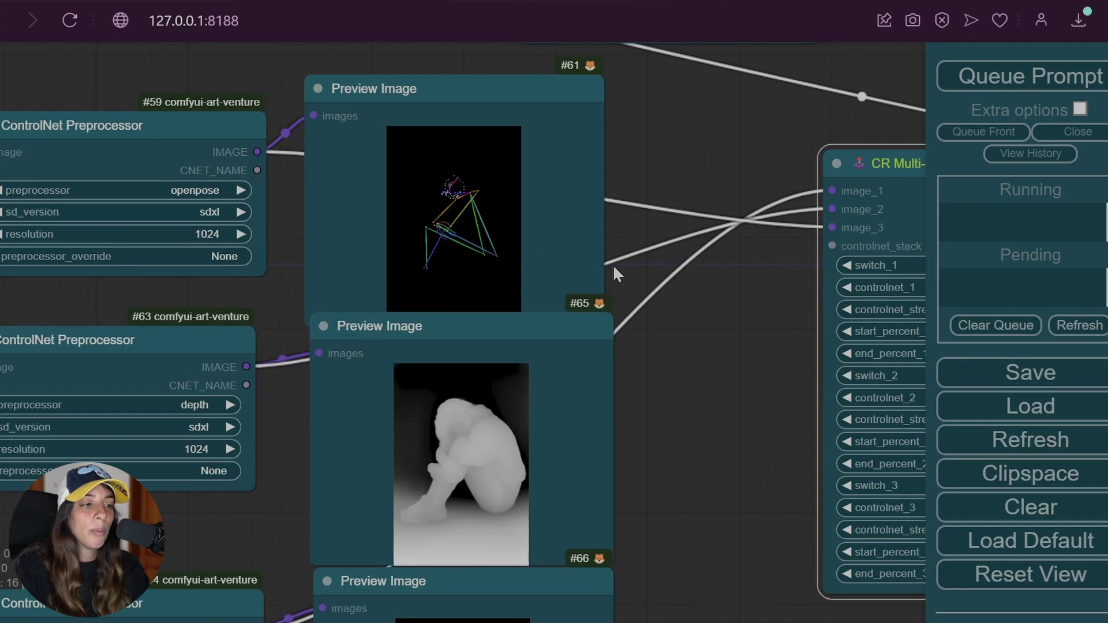
pyautogui.moveTo(757, 307); pyautogui.dragTo(596, 296)
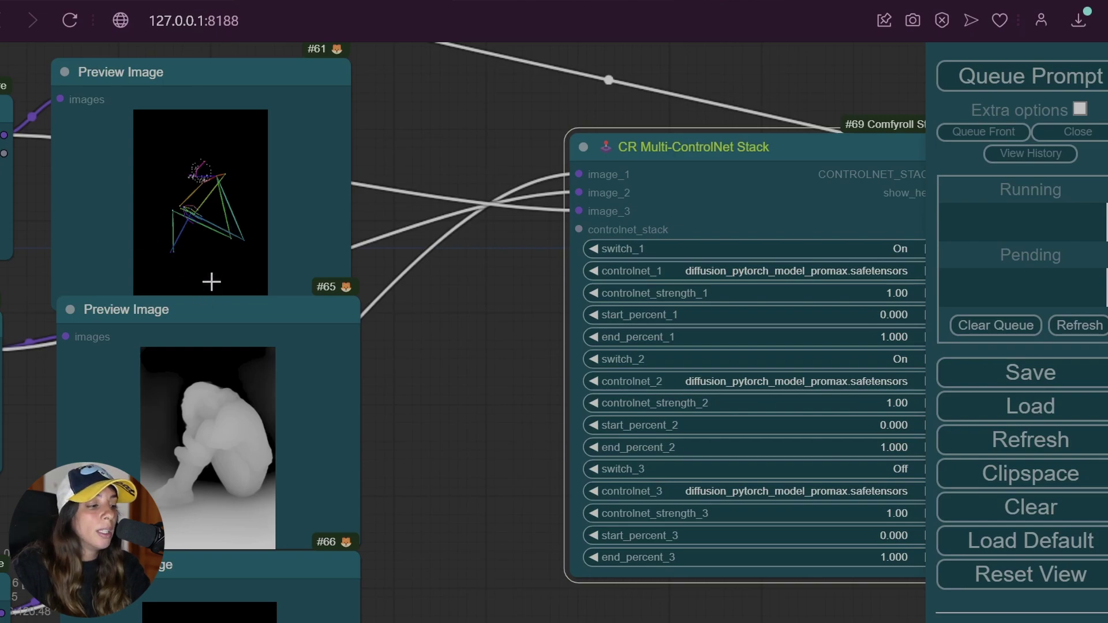
pyautogui.hscroll(5, 338, 282)
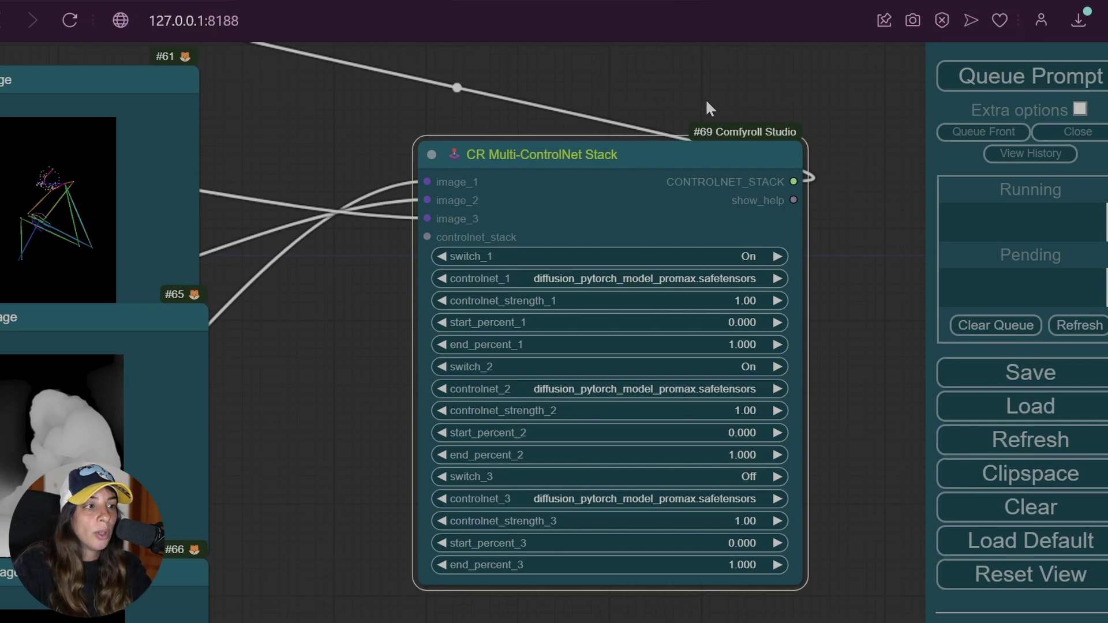
pyautogui.moveTo(283, 274); pyautogui.dragTo(842, 193)
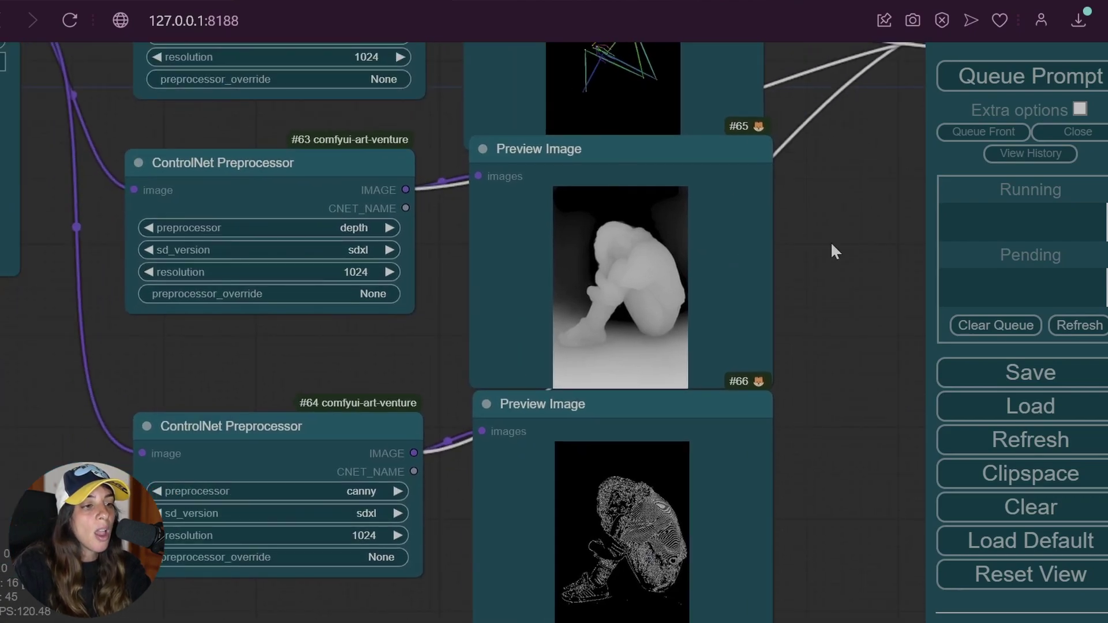
pyautogui.moveTo(865, 374); pyautogui.dragTo(278, 562)
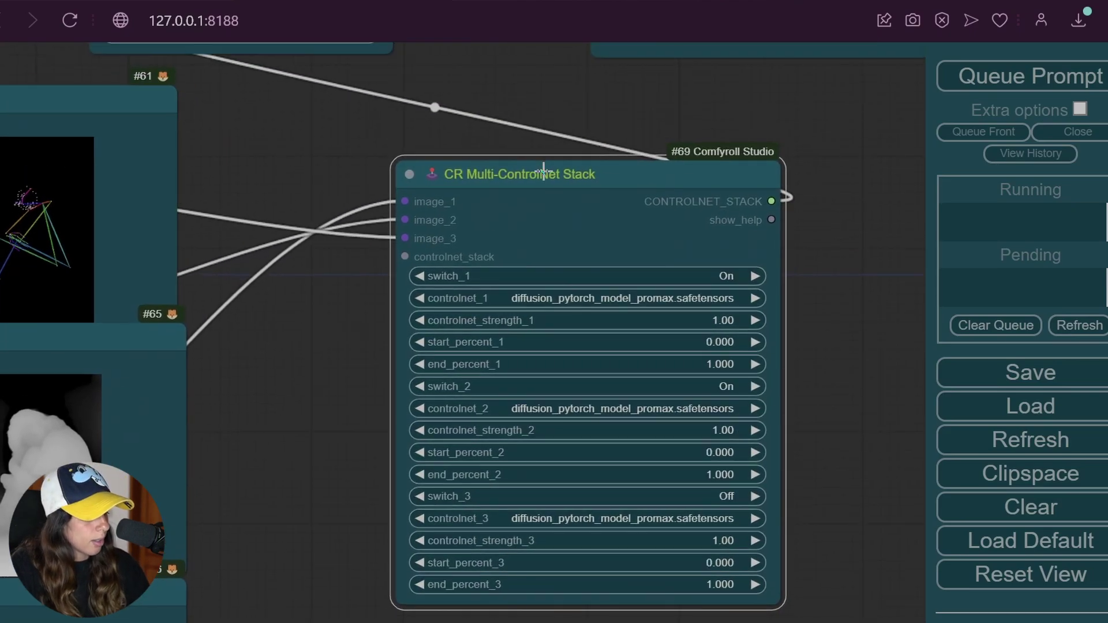
pyautogui.moveTo(767, 151); pyautogui.dragTo(496, 173)
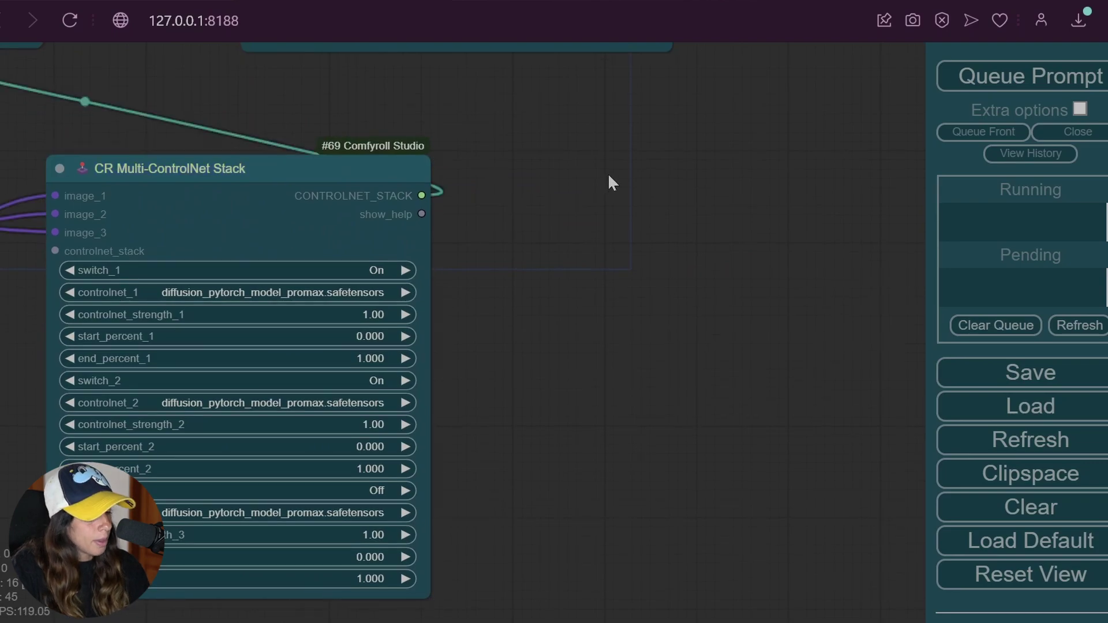
pyautogui.hotkey('ctrl', 'c')
pyautogui.hotkey('ctrl', 'v')
pyautogui.moveTo(692, 170); pyautogui.dragTo(573, 176)
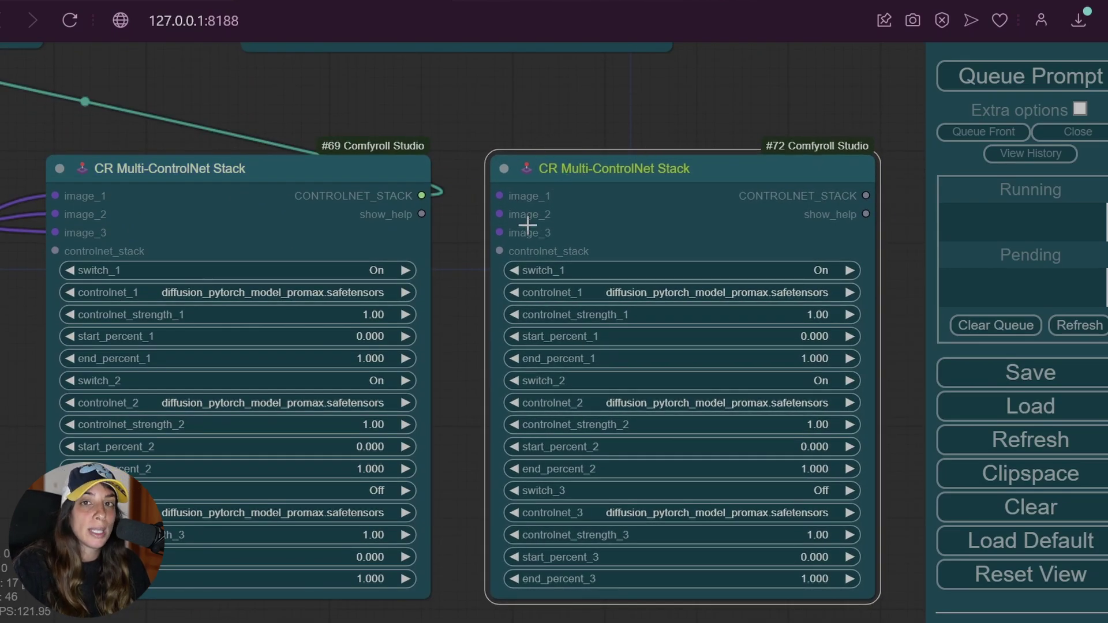
pyautogui.moveTo(423, 196); pyautogui.dragTo(500, 253)
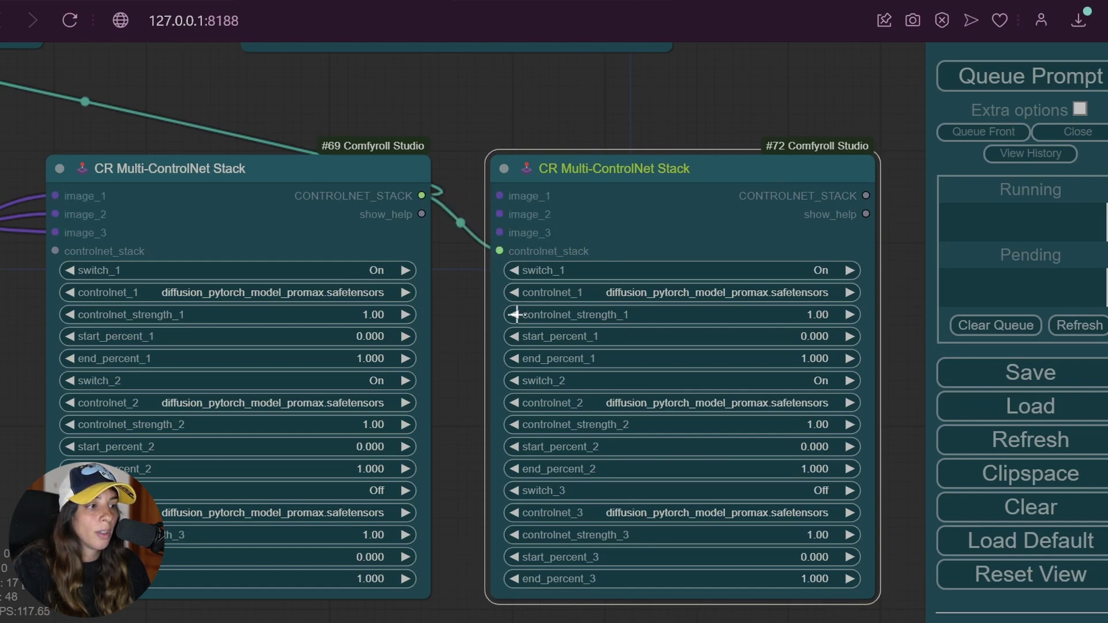
pyautogui.moveTo(864, 196); pyautogui.dragTo(182, 81)
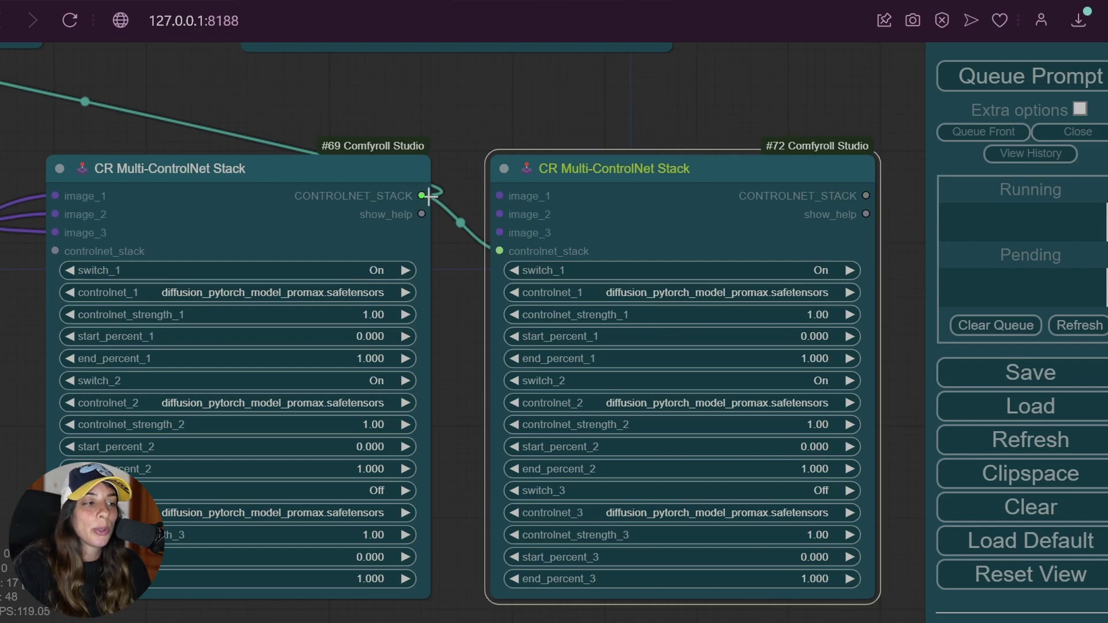
pyautogui.click(85, 99)
pyautogui.click(109, 128)
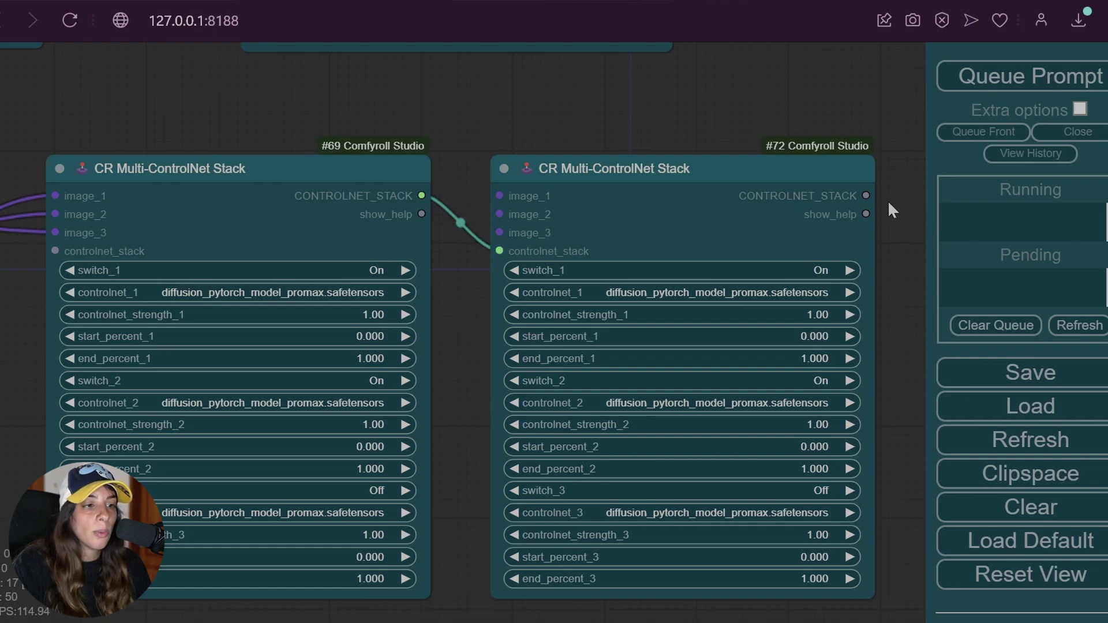
pyautogui.moveTo(866, 195); pyautogui.dragTo(569, 92)
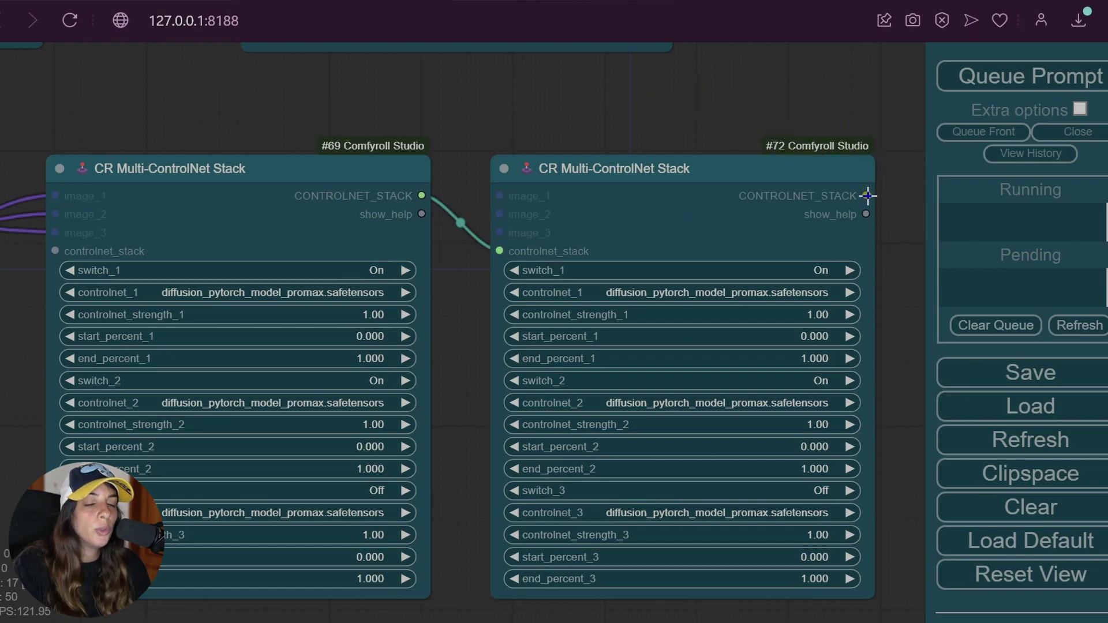
pyautogui.scroll(-1, 653, 240)
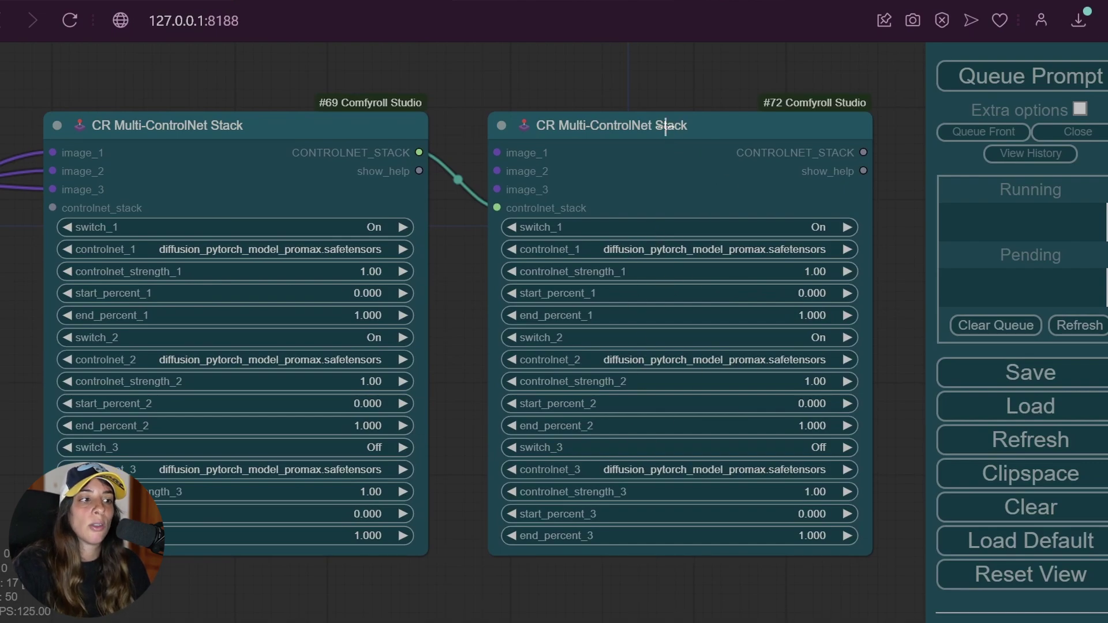
pyautogui.click(775, 142)
pyautogui.press('Delete')
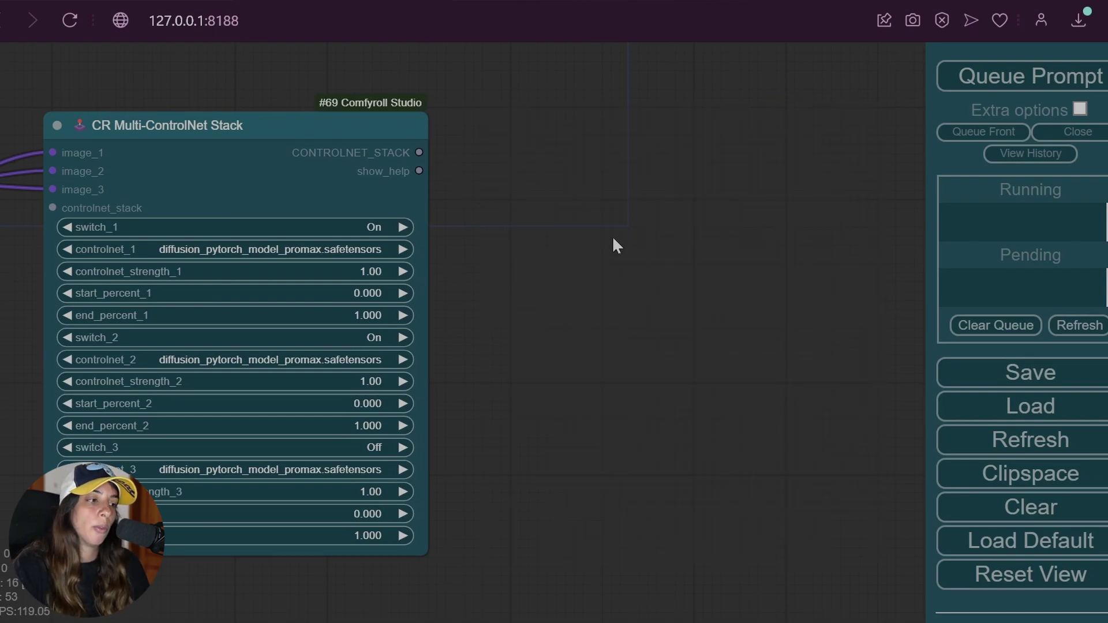
pyautogui.moveTo(574, 225); pyautogui.dragTo(802, 301)
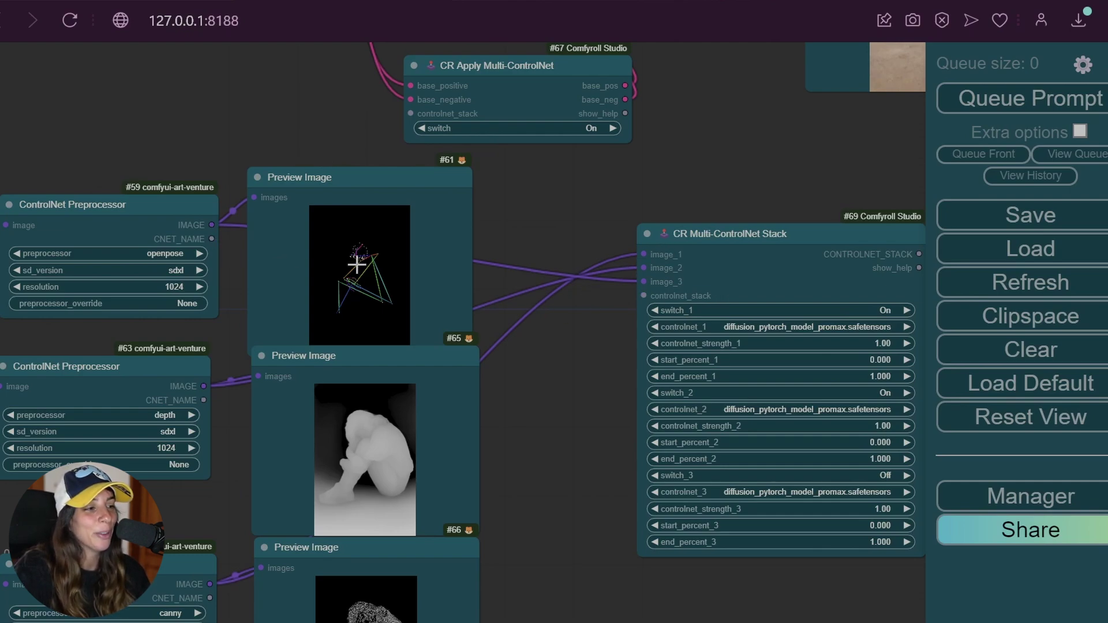
# - Connect the openpose, depth and canny IMAGE outputs to the stack's image_1, image_2 and image_3
pyautogui.moveTo(212, 225); pyautogui.dragTo(615, 253)
pyautogui.moveTo(206, 390); pyautogui.dragTo(638, 268)
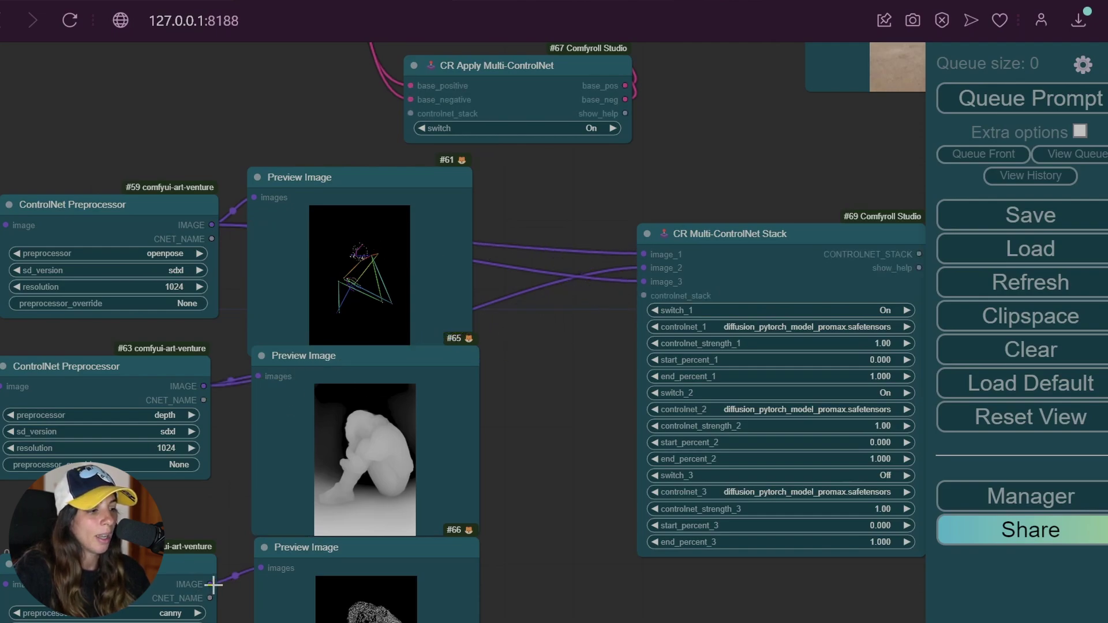
pyautogui.moveTo(210, 584); pyautogui.dragTo(636, 292)
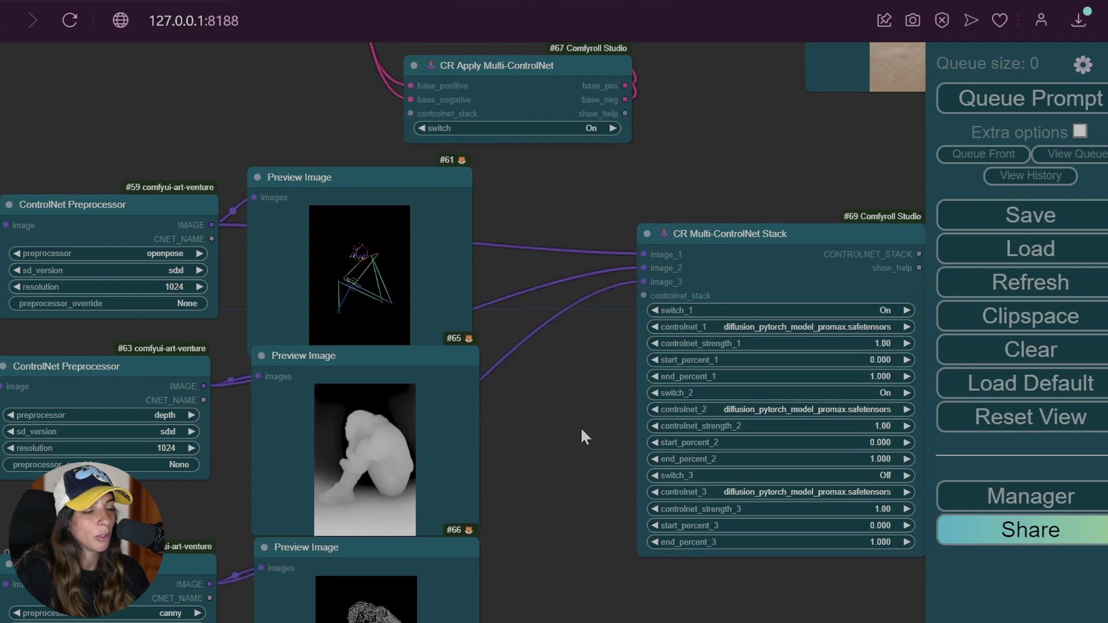
pyautogui.moveTo(582, 436); pyautogui.dragTo(313, 537)
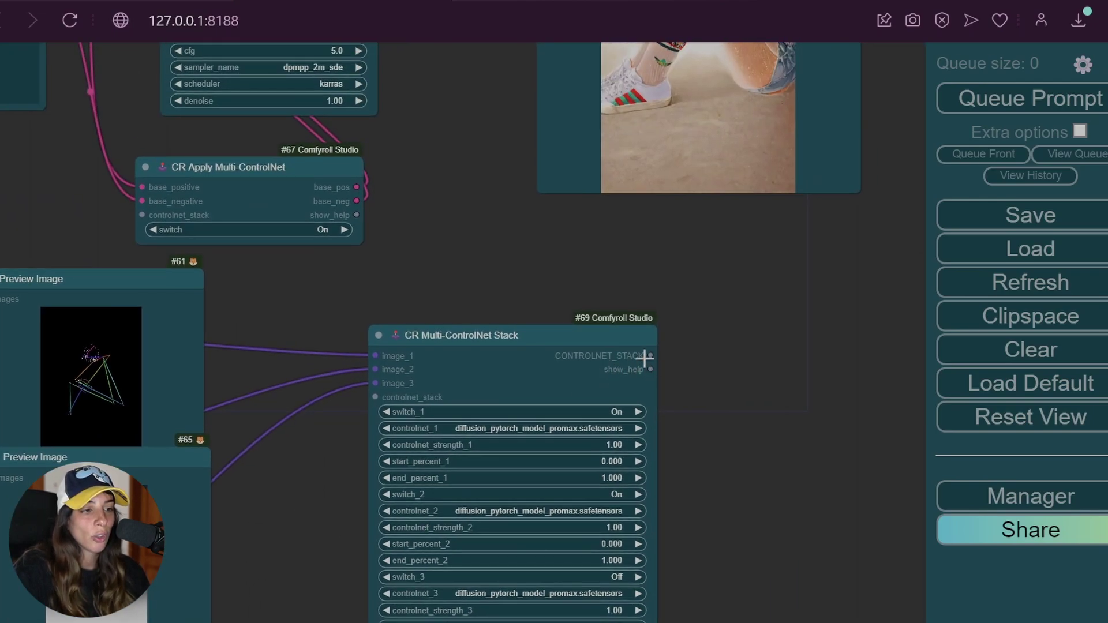
# - Wire CONTROLNET_STACK into the existing CR Apply Multi-ControlNet node #67, removing the extra one added
pyautogui.moveTo(650, 355); pyautogui.dragTo(712, 358)
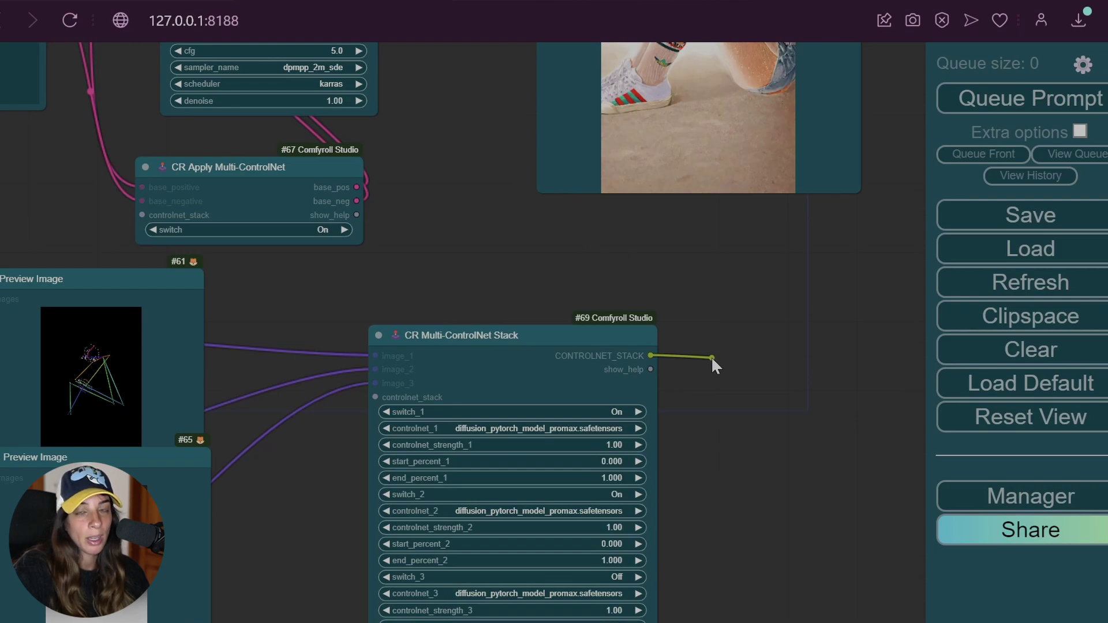
pyautogui.moveTo(712, 358); pyautogui.dragTo(712, 358)
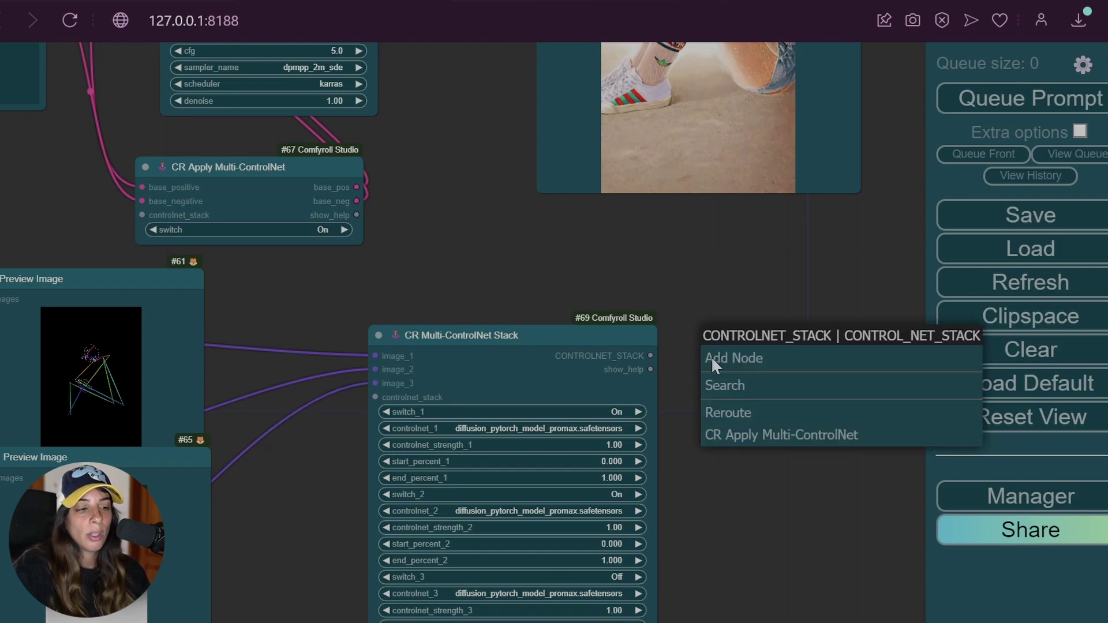
pyautogui.click(773, 438)
pyautogui.moveTo(840, 367); pyautogui.dragTo(792, 281)
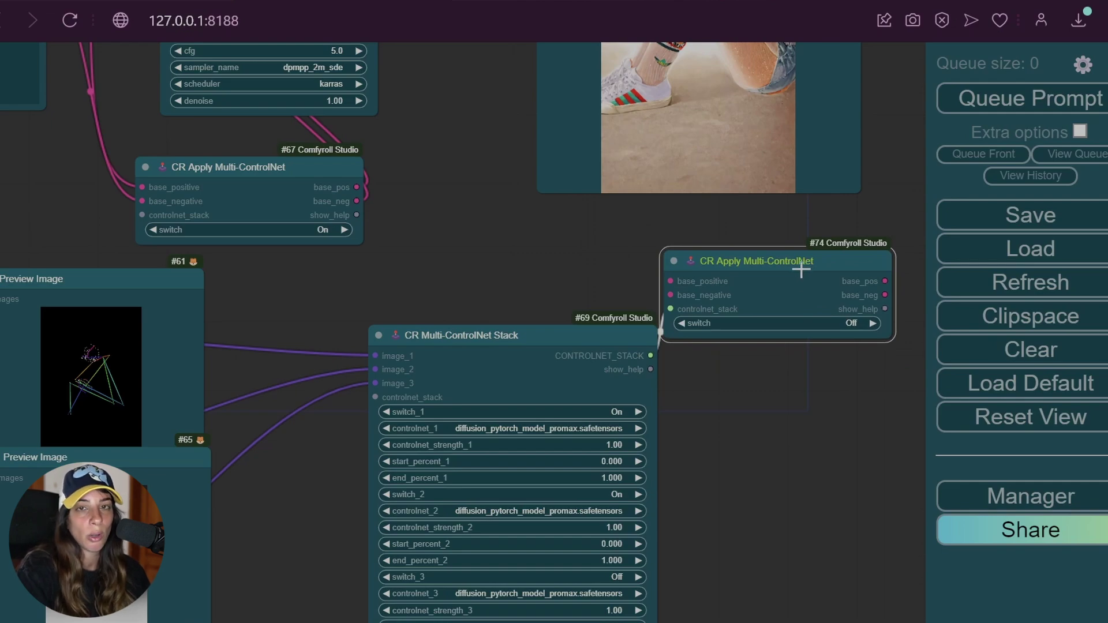
pyautogui.press('Delete')
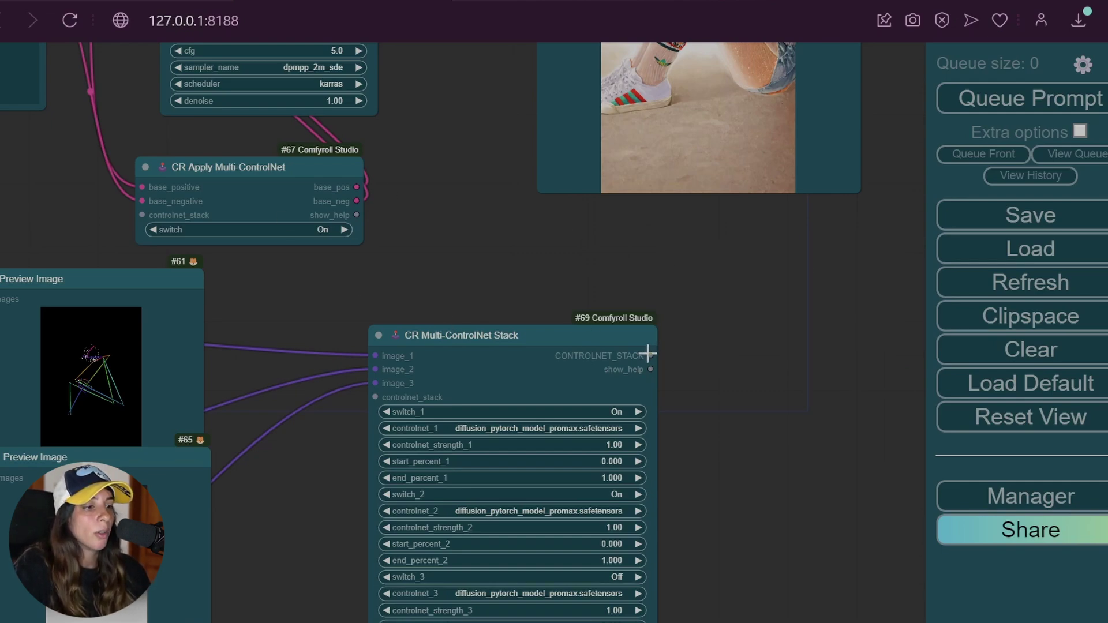
pyautogui.moveTo(650, 356); pyautogui.dragTo(151, 226)
pyautogui.moveTo(407, 249); pyautogui.dragTo(583, 461)
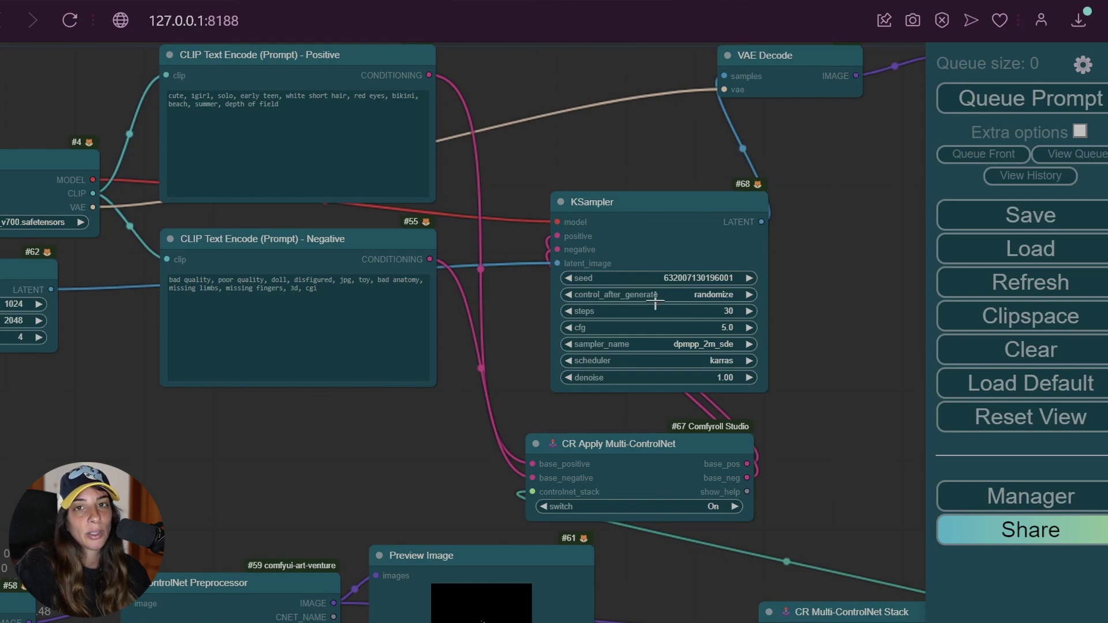
# - Queue the workflow with Ctrl+Enter and view the white-haired beach girl image it generates
pyautogui.moveTo(848, 132); pyautogui.dragTo(572, 249)
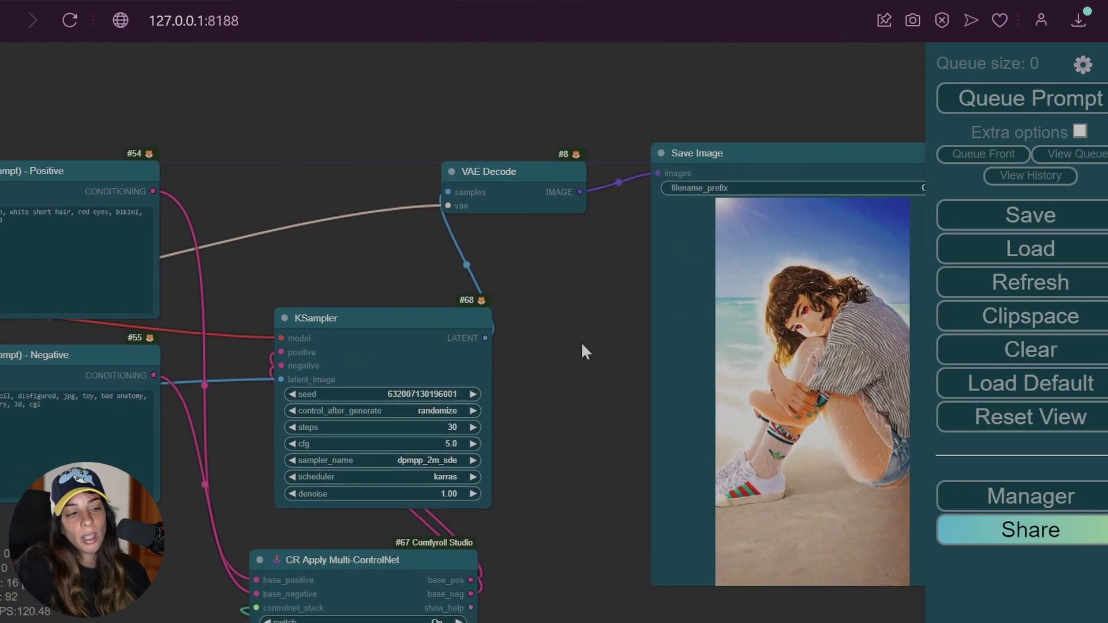
pyautogui.hotkey('ctrl', 'Return')
pyautogui.moveTo(537, 354); pyautogui.dragTo(626, 140)
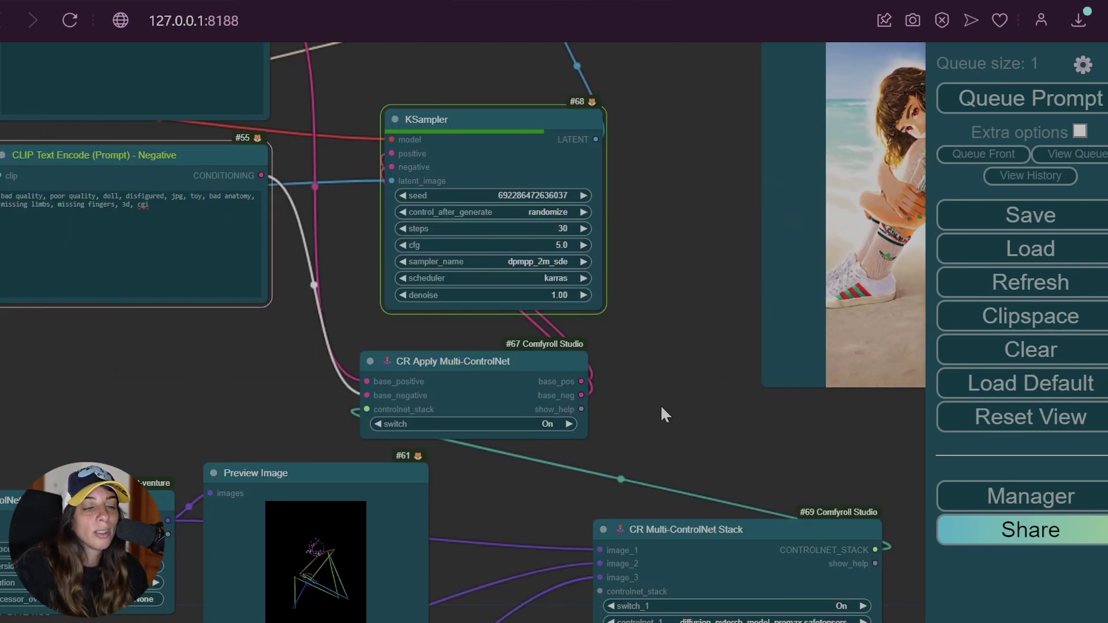
pyautogui.moveTo(715, 353); pyautogui.dragTo(429, 487)
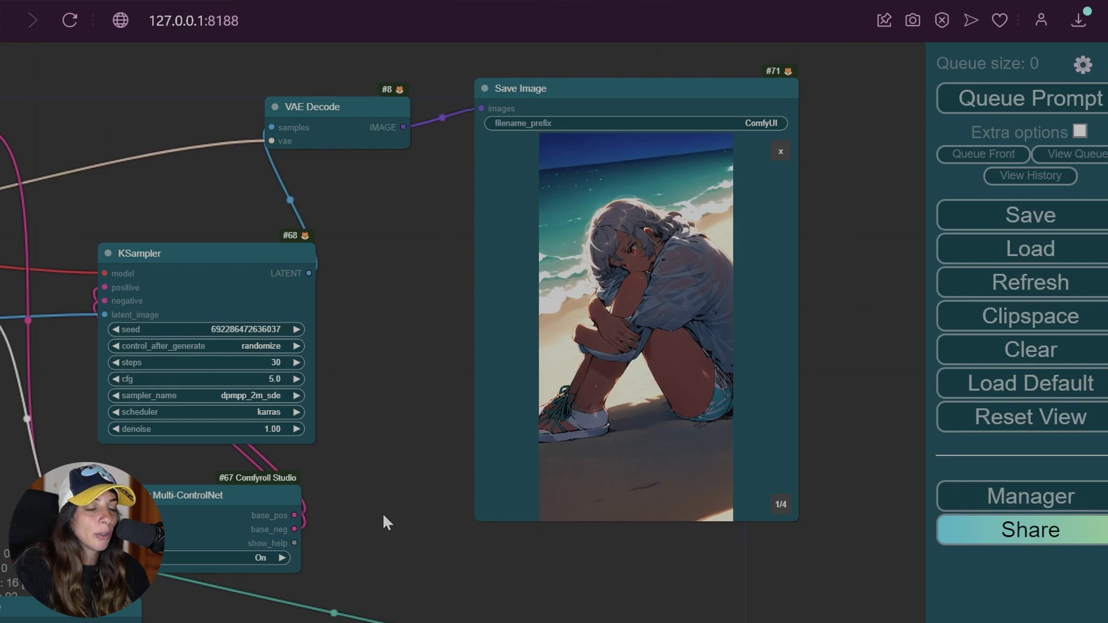
pyautogui.click(781, 505)
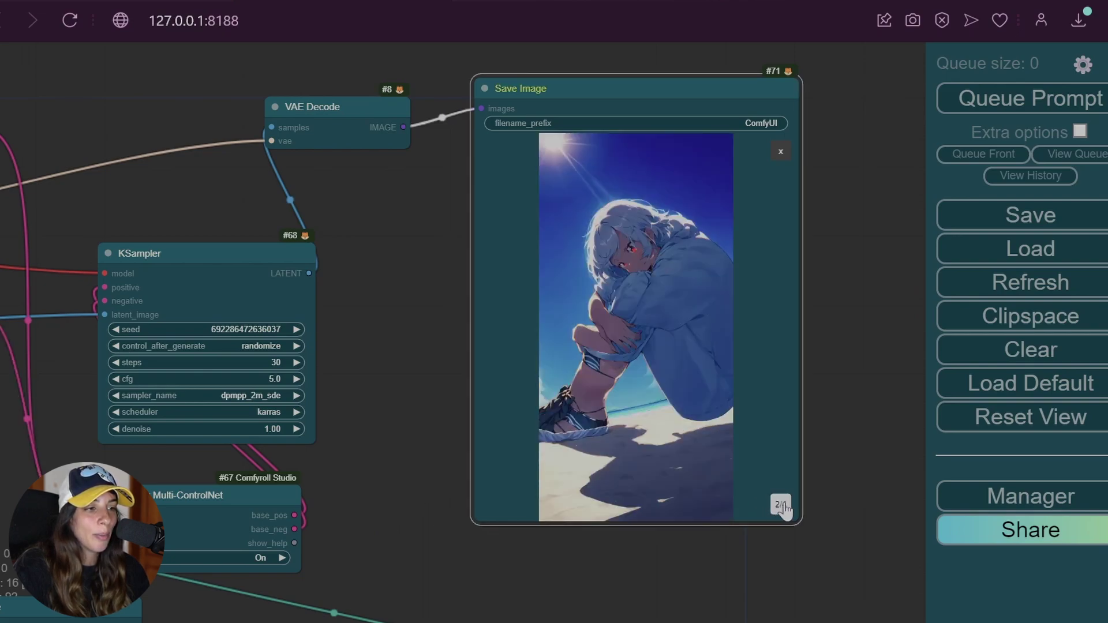
pyautogui.click(782, 505)
pyautogui.click(781, 505)
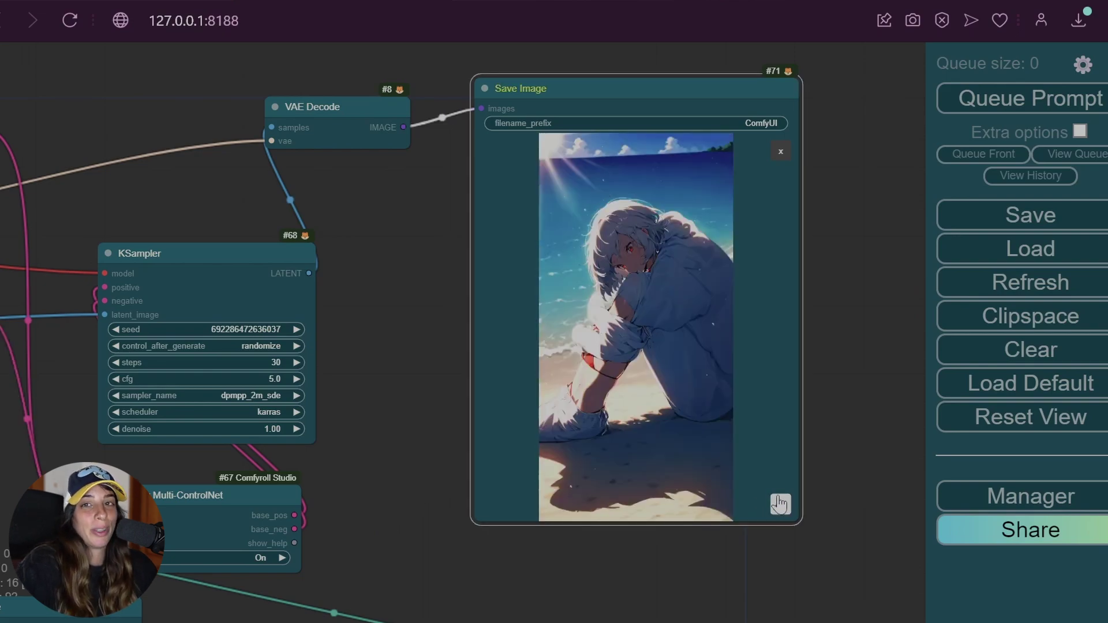
pyautogui.moveTo(392, 521); pyautogui.dragTo(791, 206)
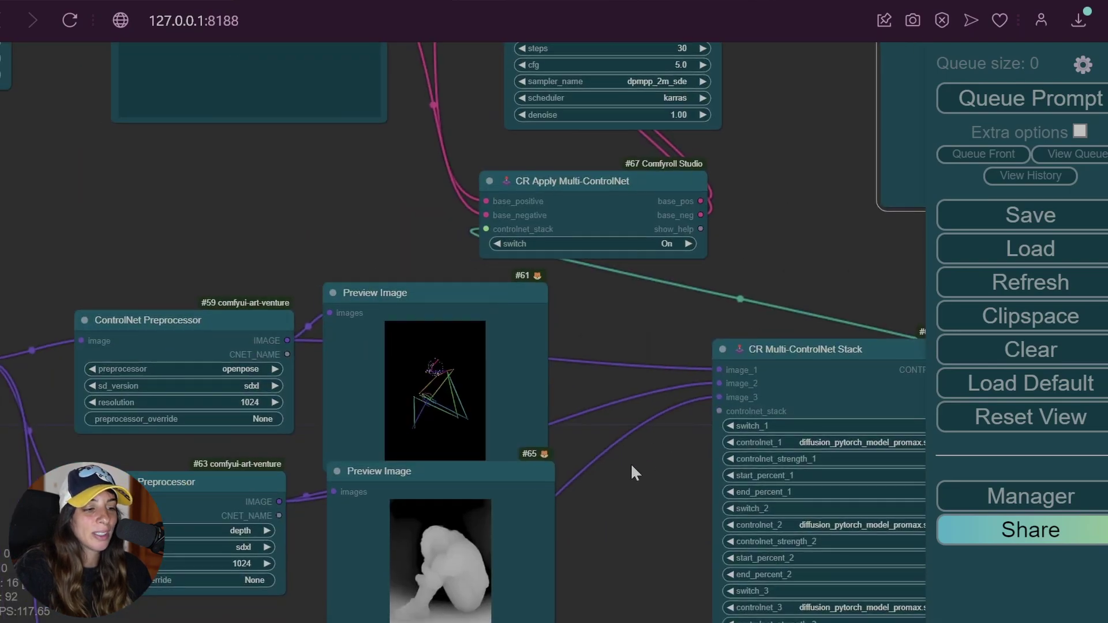
pyautogui.moveTo(632, 472); pyautogui.dragTo(736, 251)
pyautogui.moveTo(652, 330); pyautogui.dragTo(651, 345)
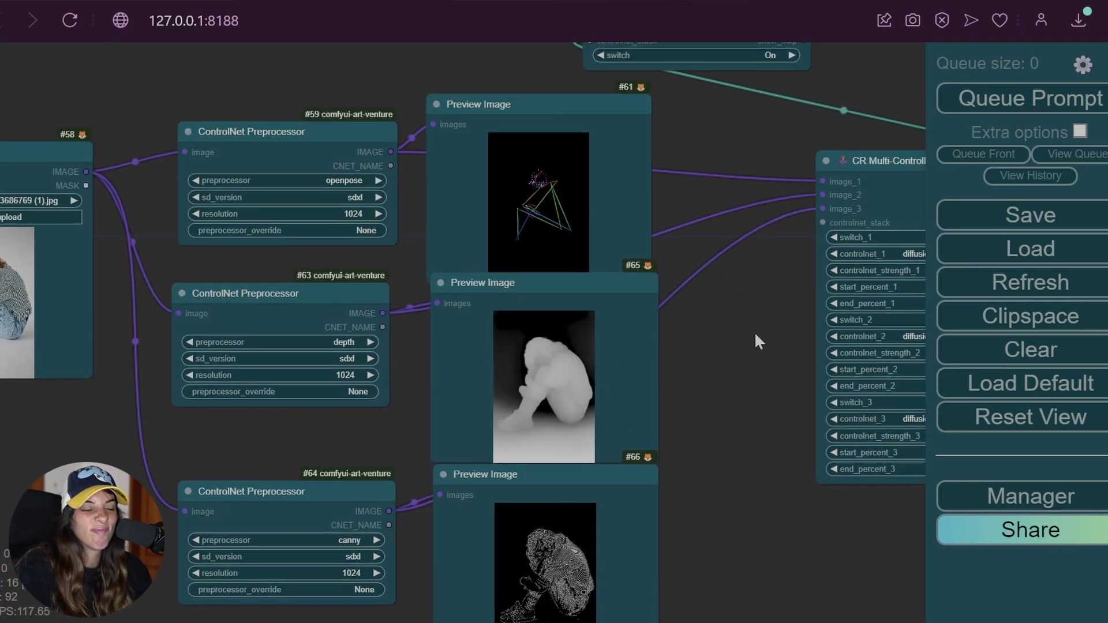
pyautogui.moveTo(756, 335); pyautogui.dragTo(380, 463)
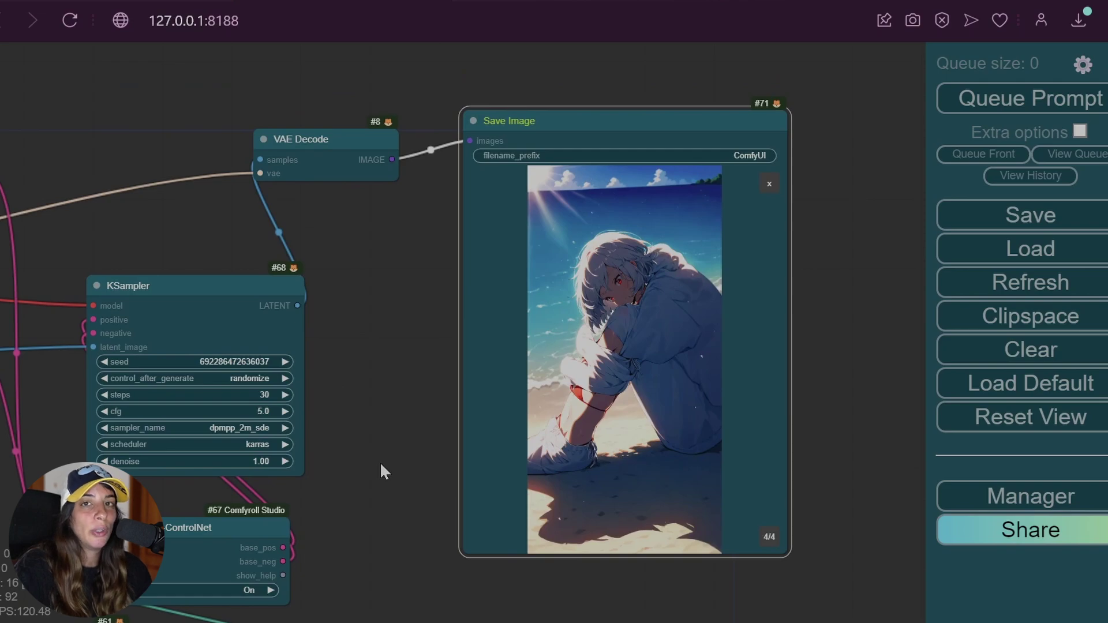
pyautogui.click(767, 536)
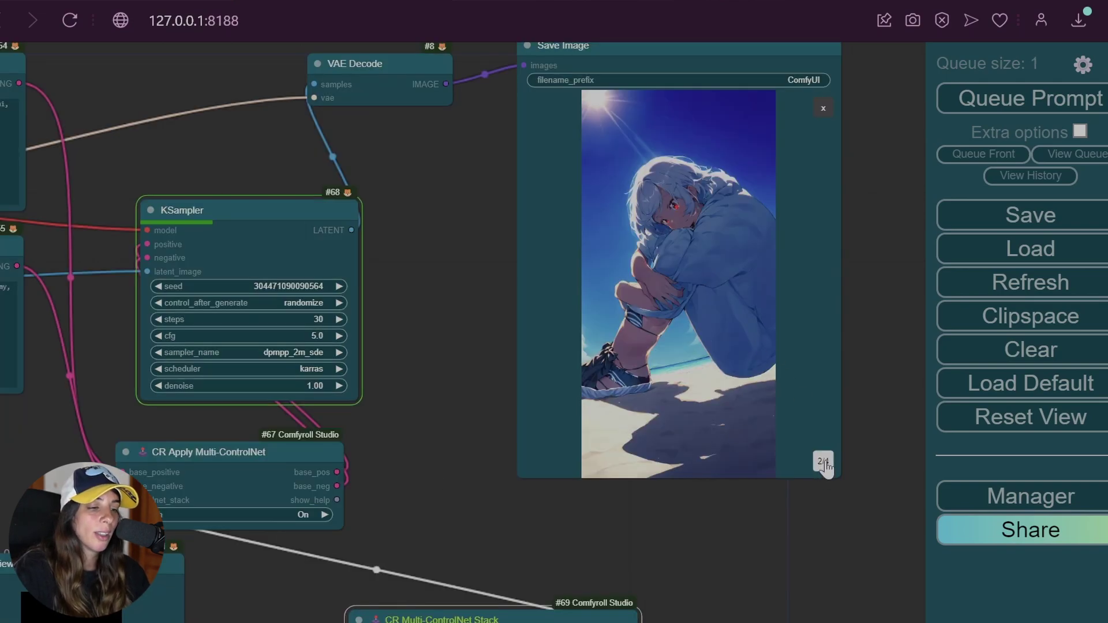
pyautogui.click(822, 463)
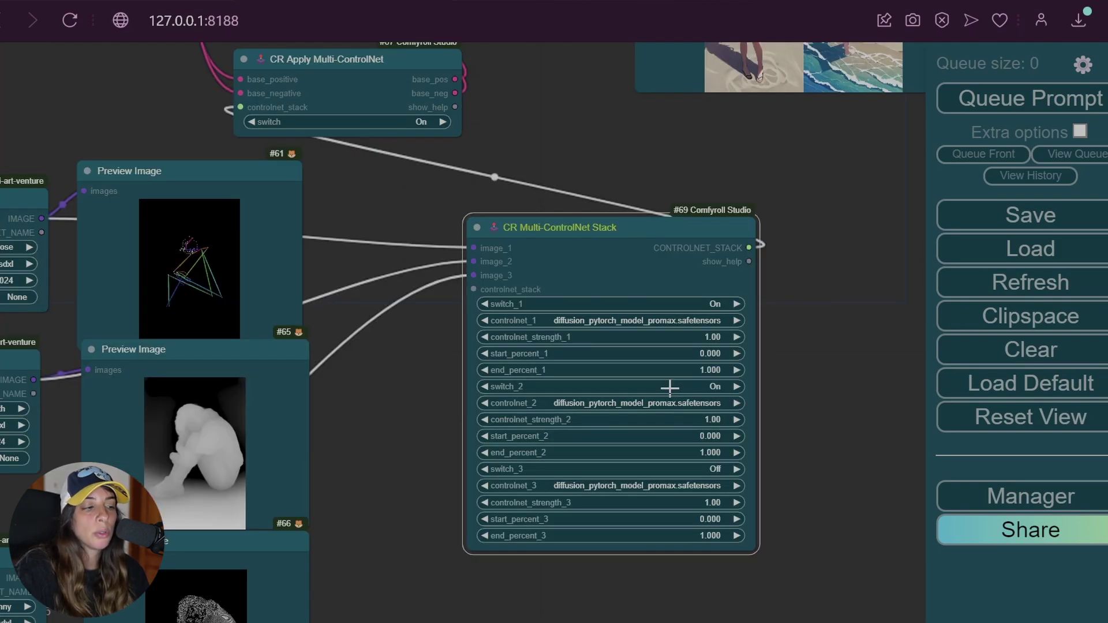
# - Change the Multi-ControlNet Stack's controlnet_strength_2 from 1.00 to 0.2
pyautogui.click(676, 419)
pyautogui.write('0.2')
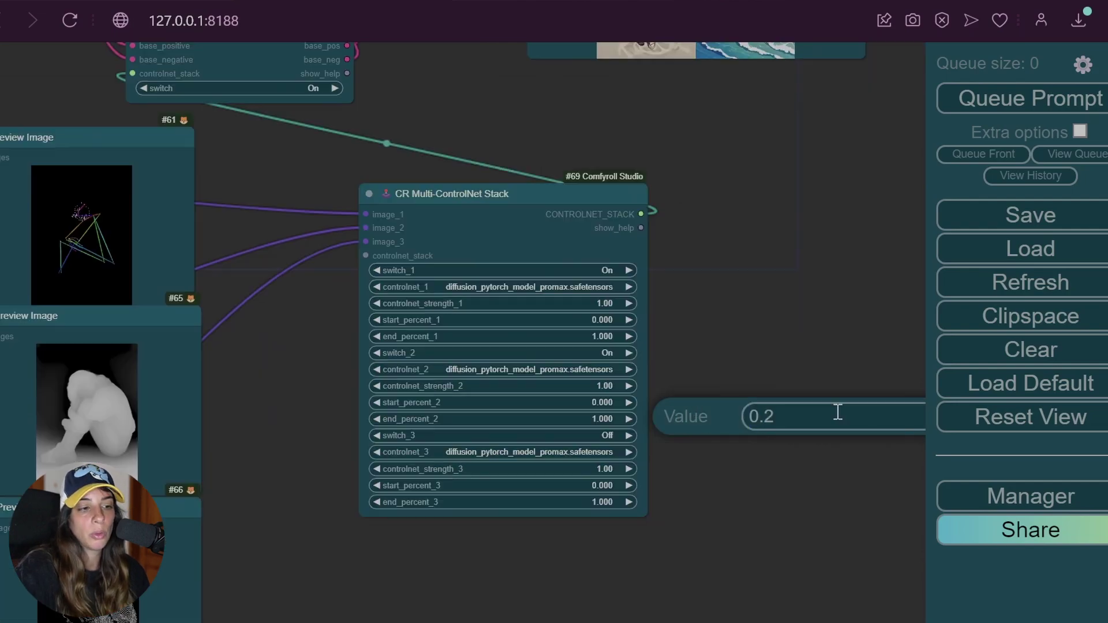
pyautogui.press('Return')
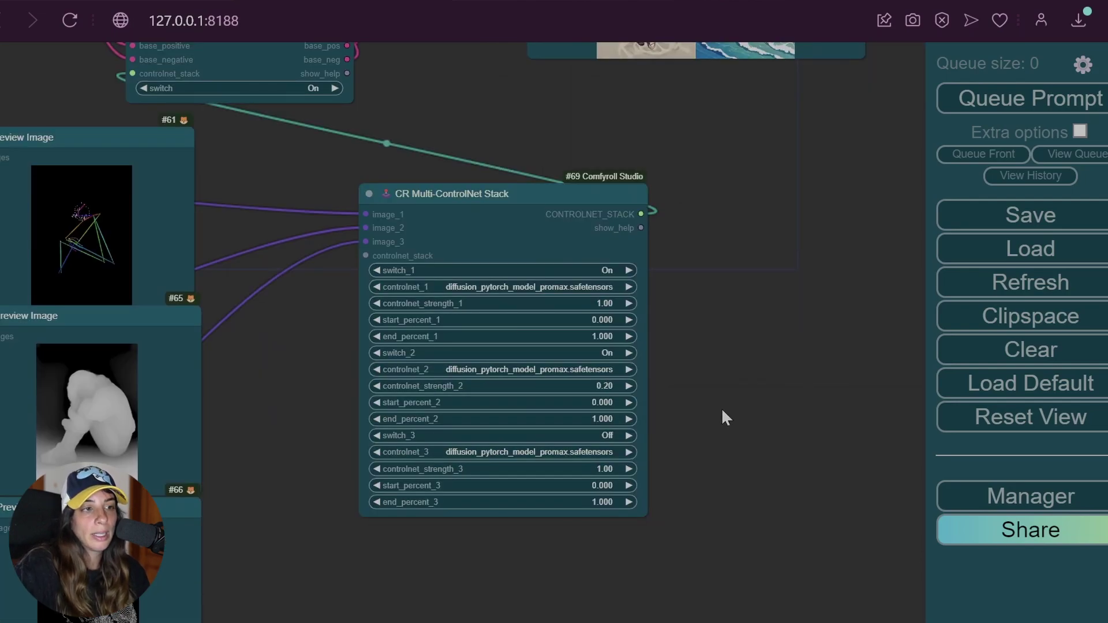